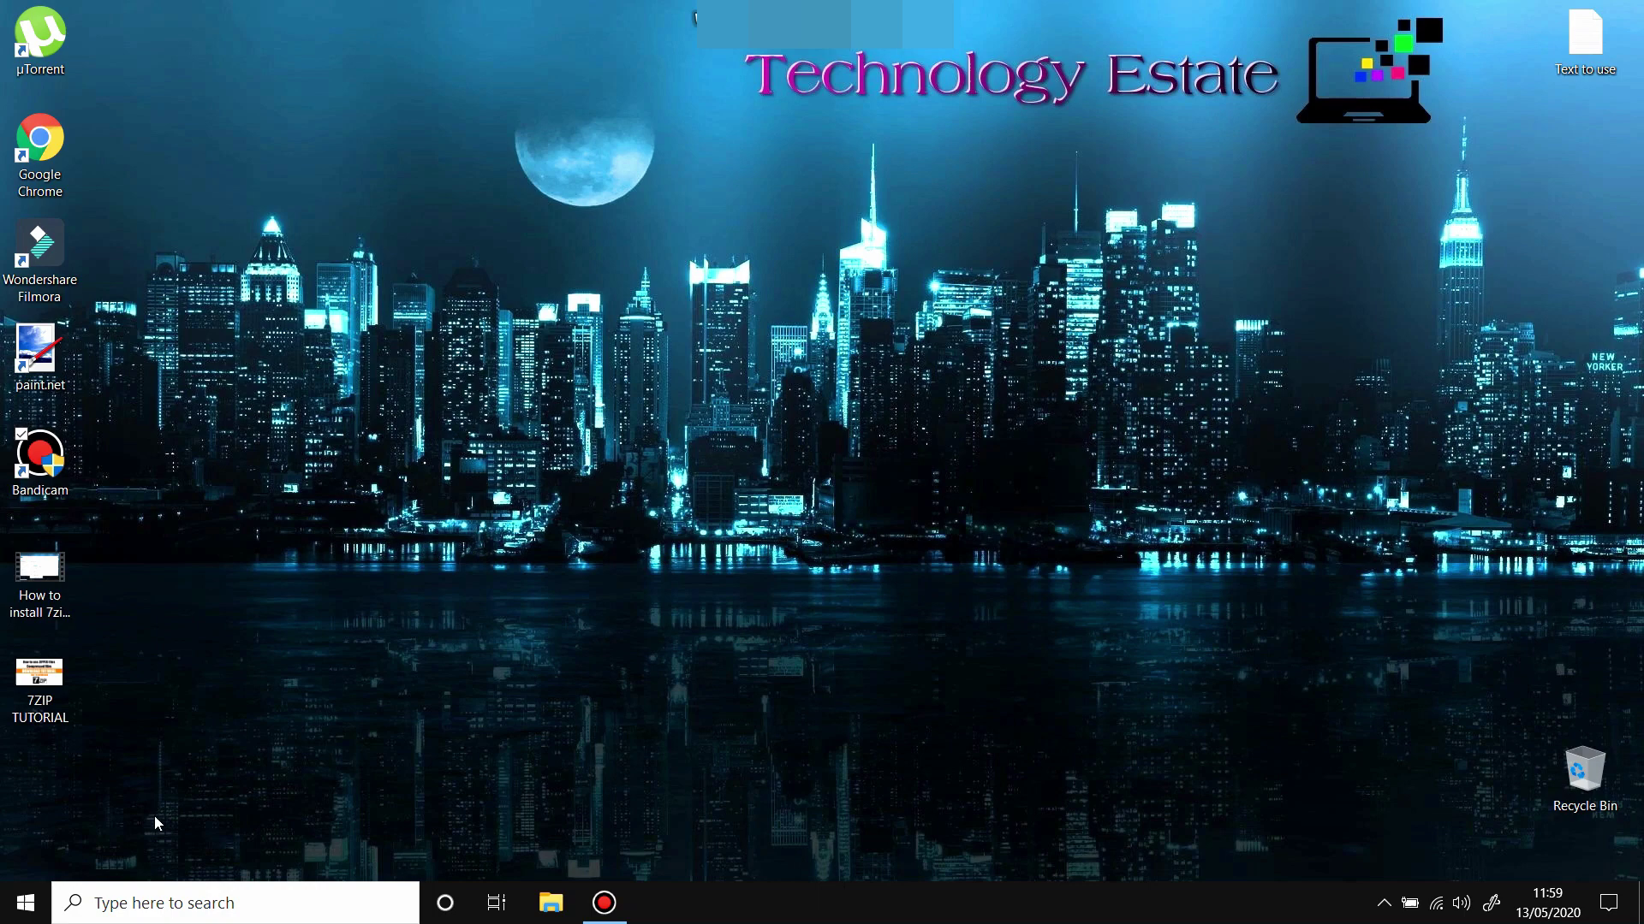
# Step: Search Windows for 'RUN' and launch the Run app from the results
pyautogui.click(159, 906)
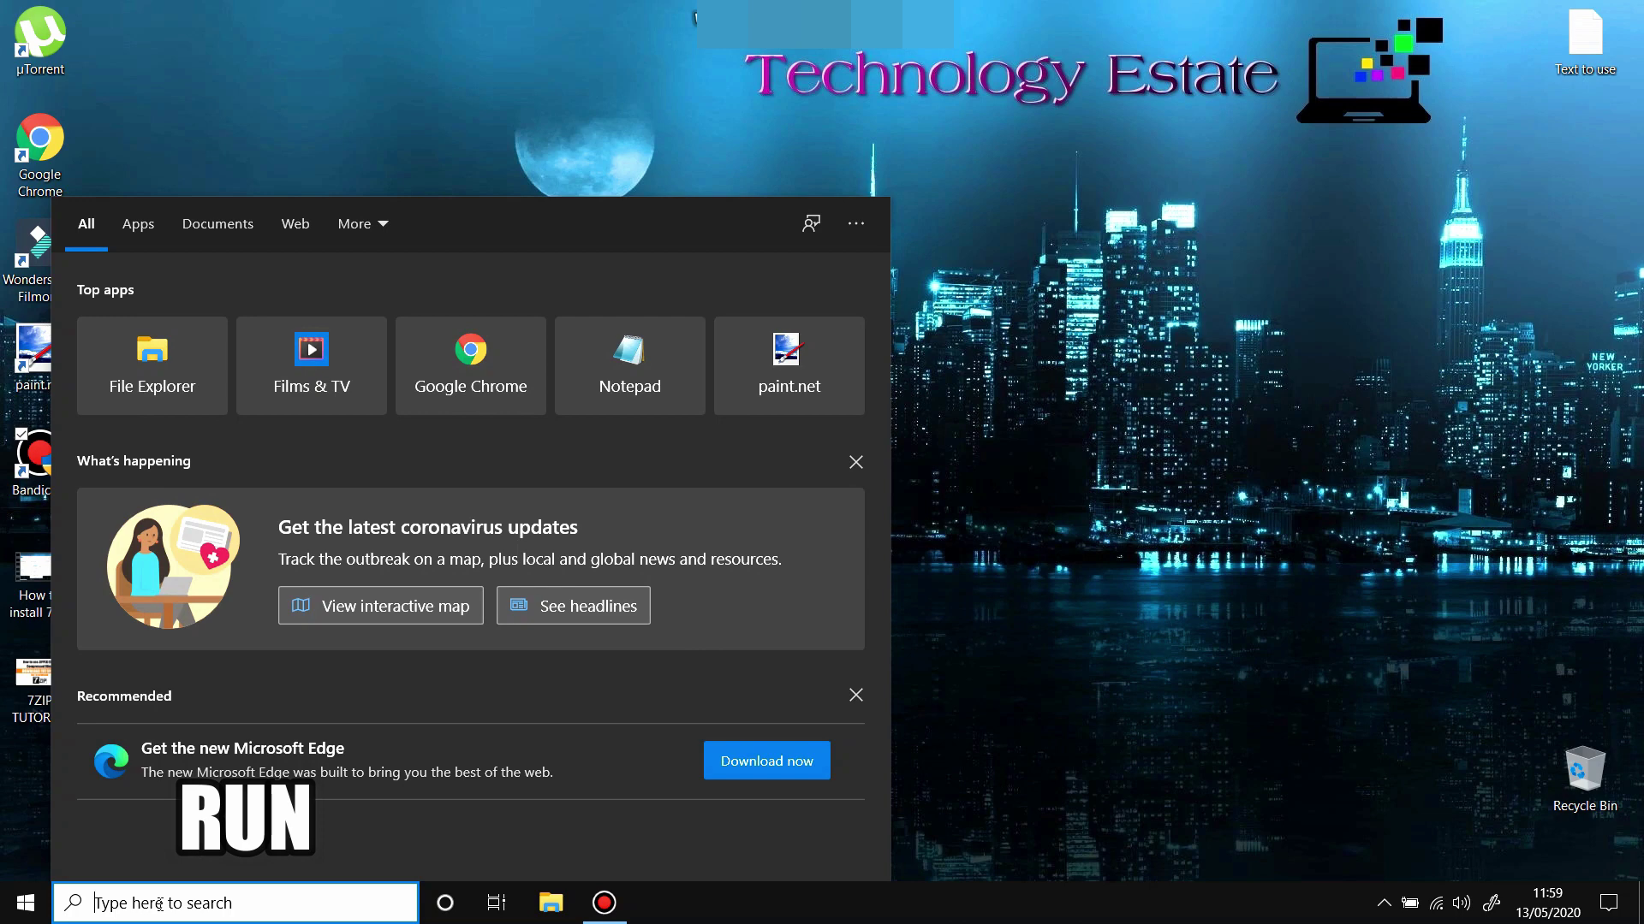
pyautogui.write('RUN')
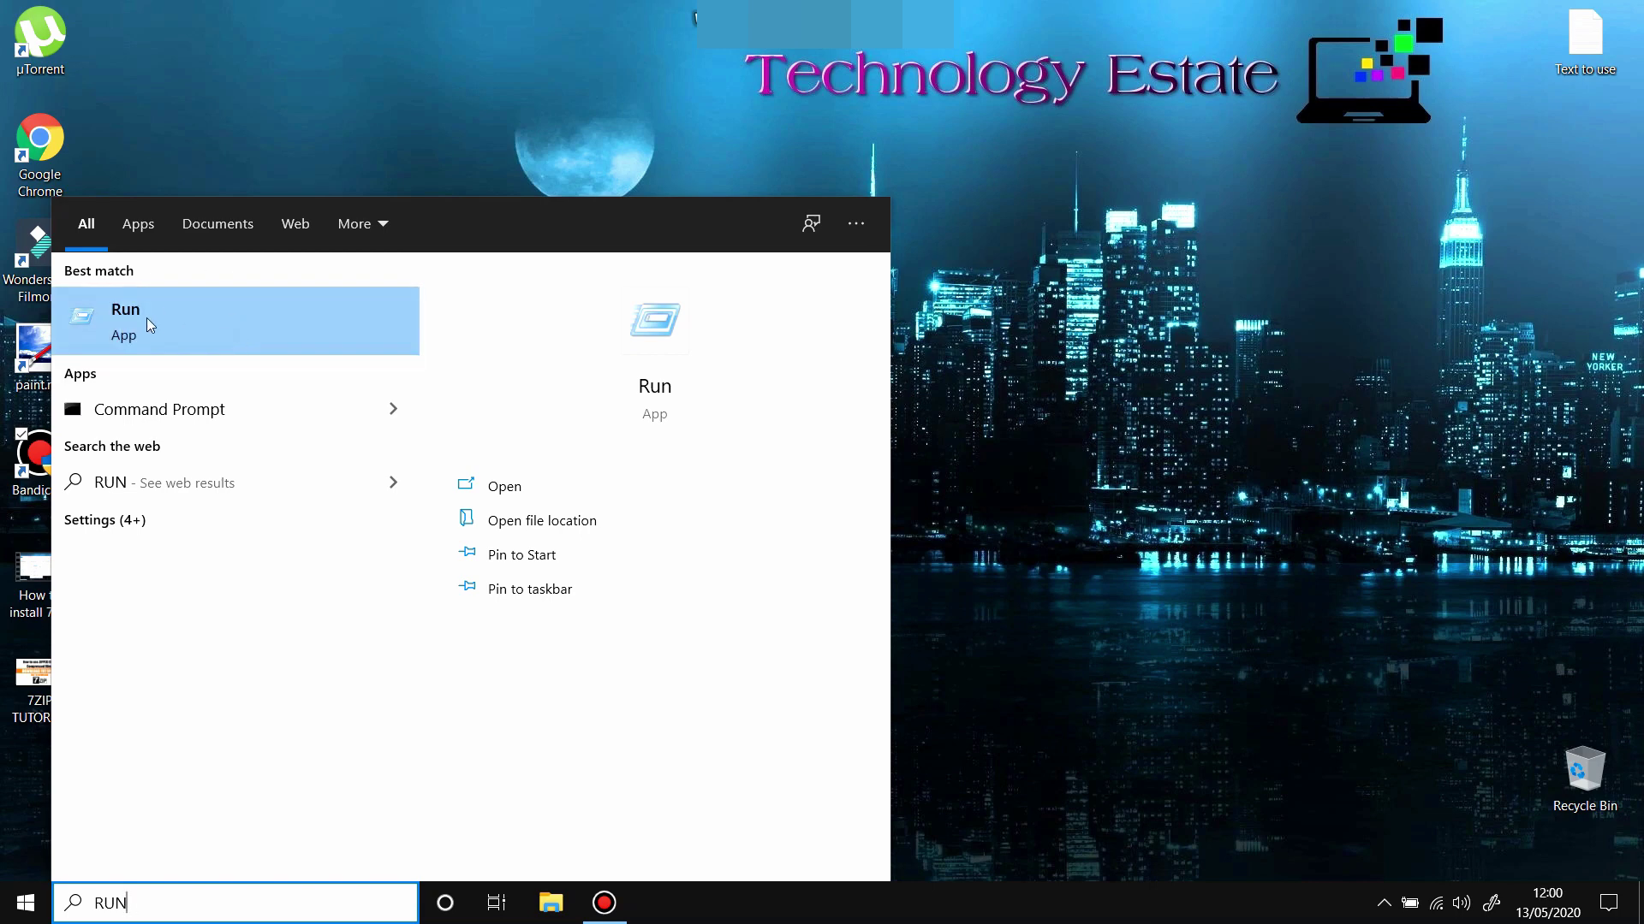
pyautogui.click(168, 320)
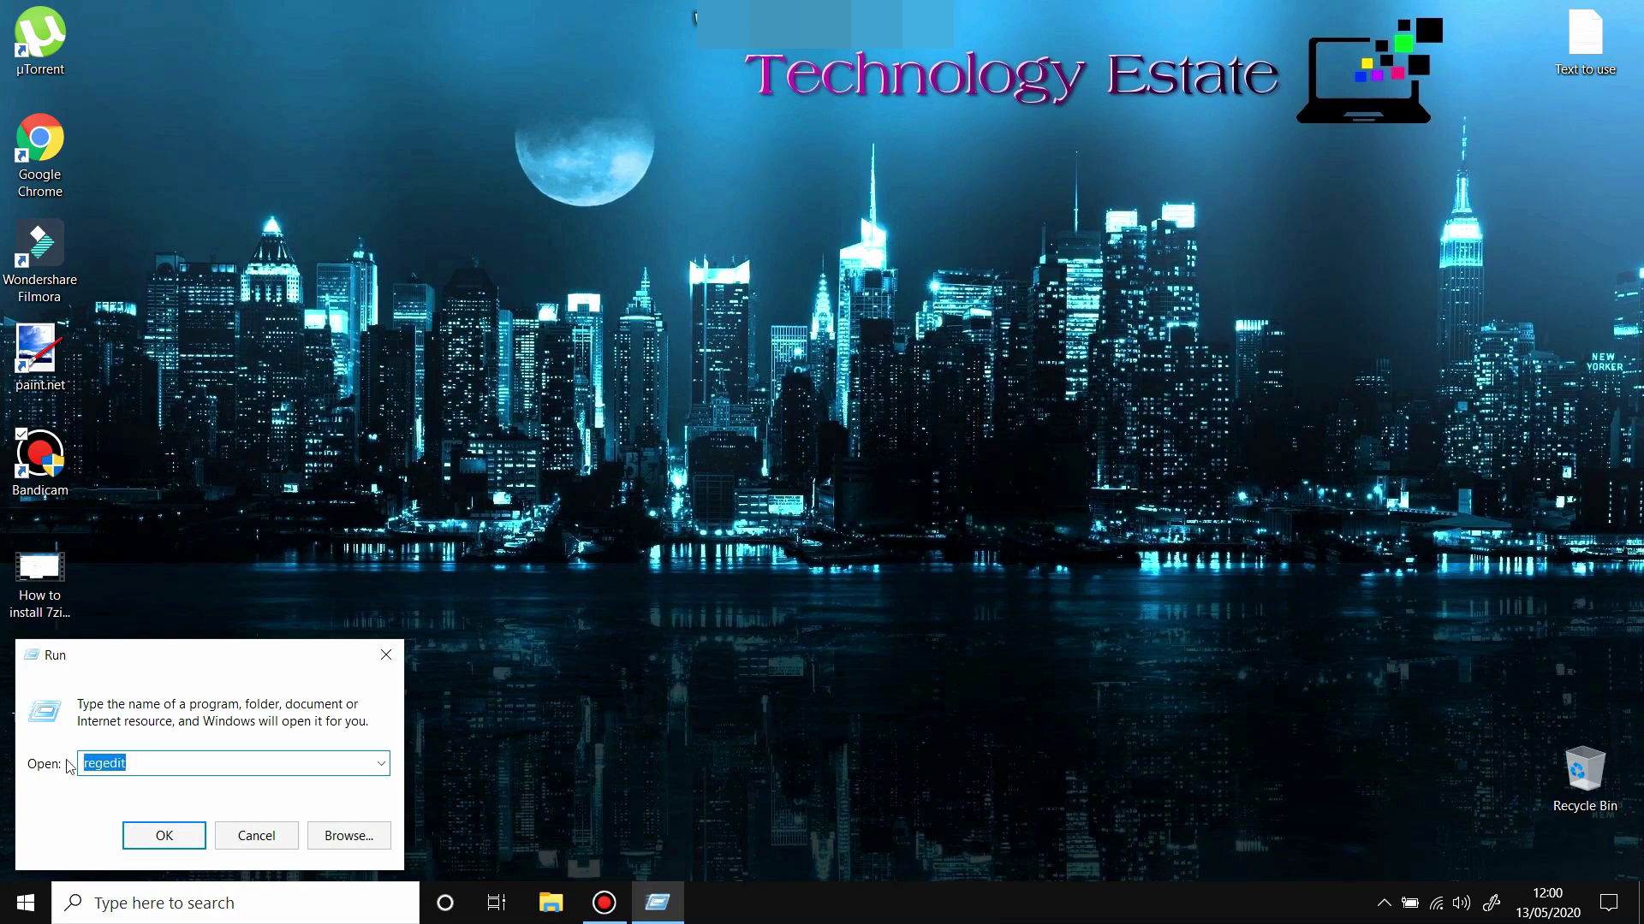
# Step: Clear the Open field and enter REGEDIT
pyautogui.press('BackSpace')
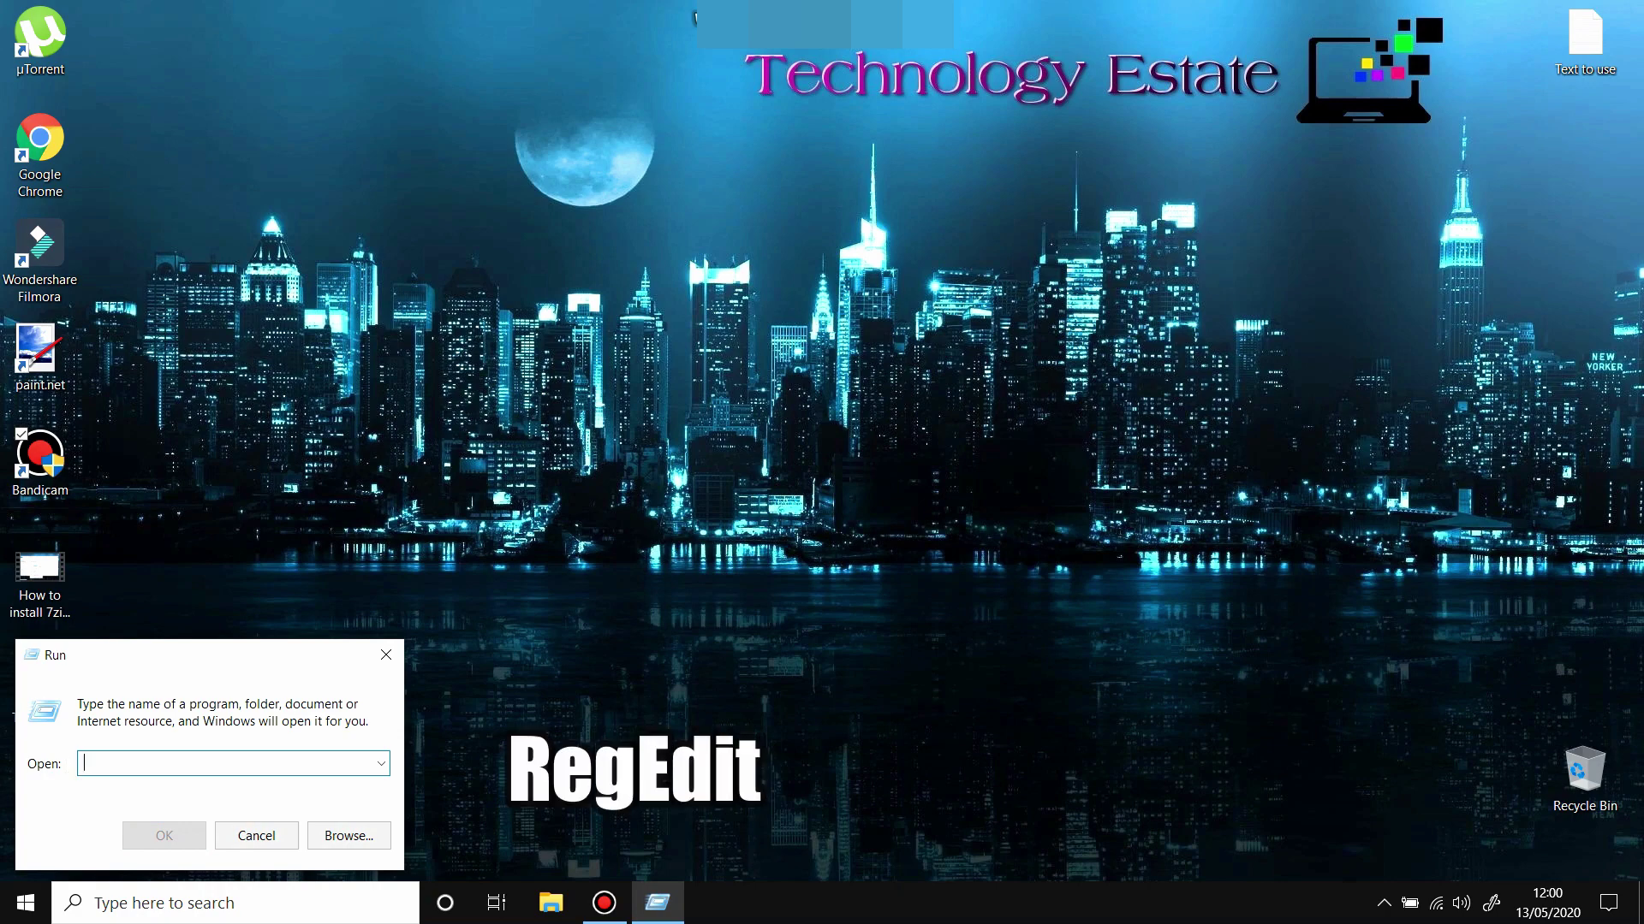
pyautogui.write('REGEDI')
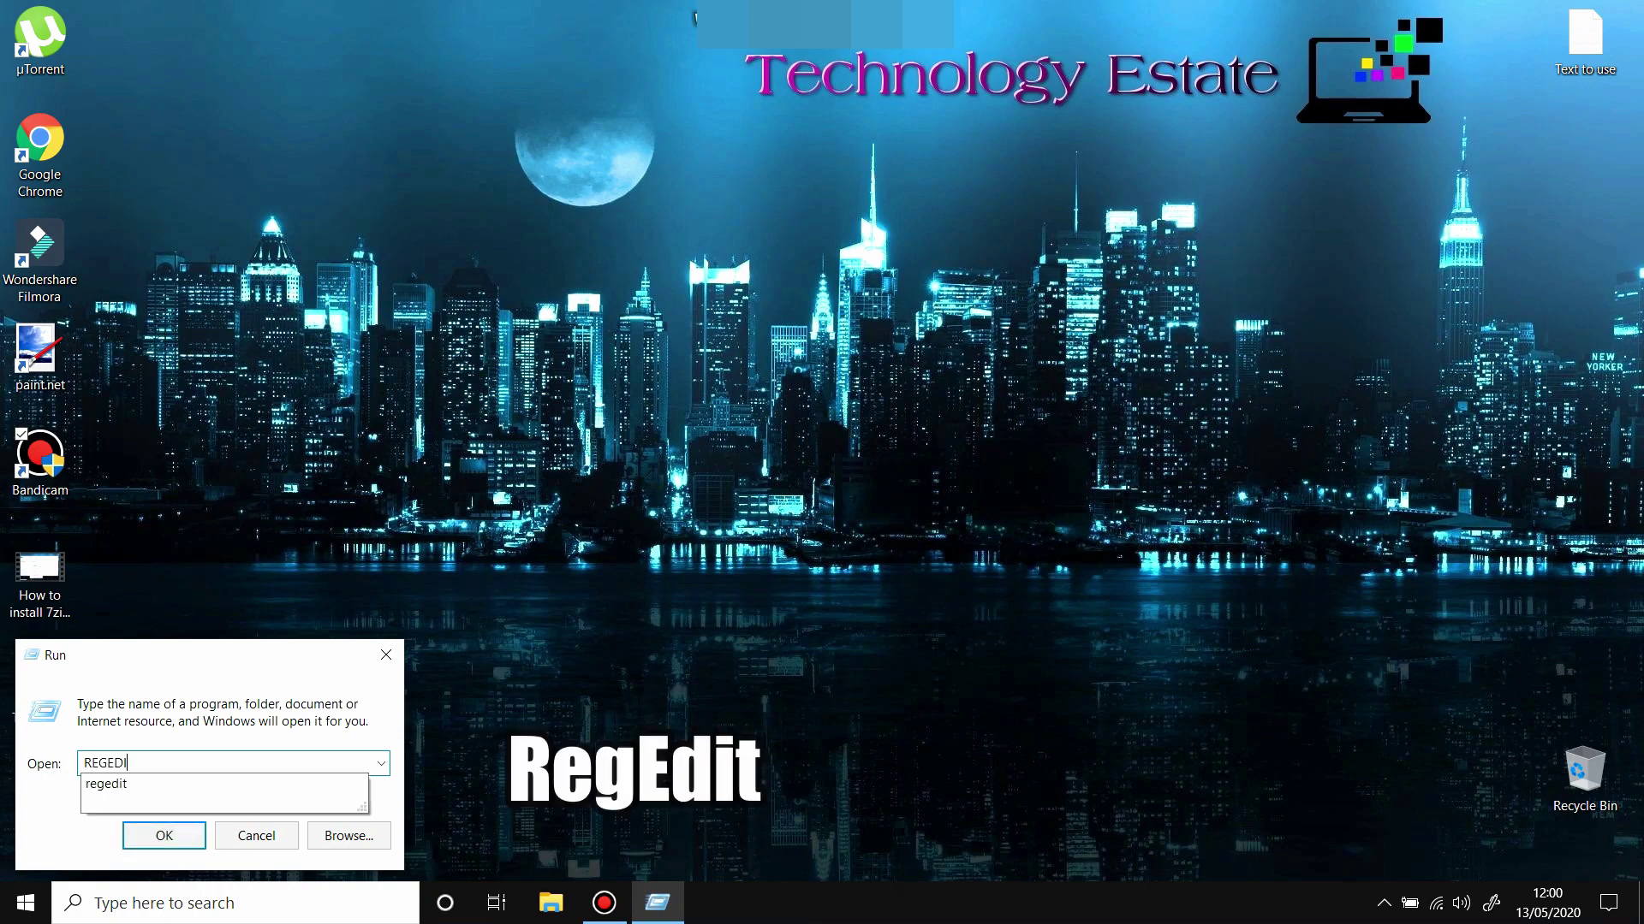
pyautogui.write('T')
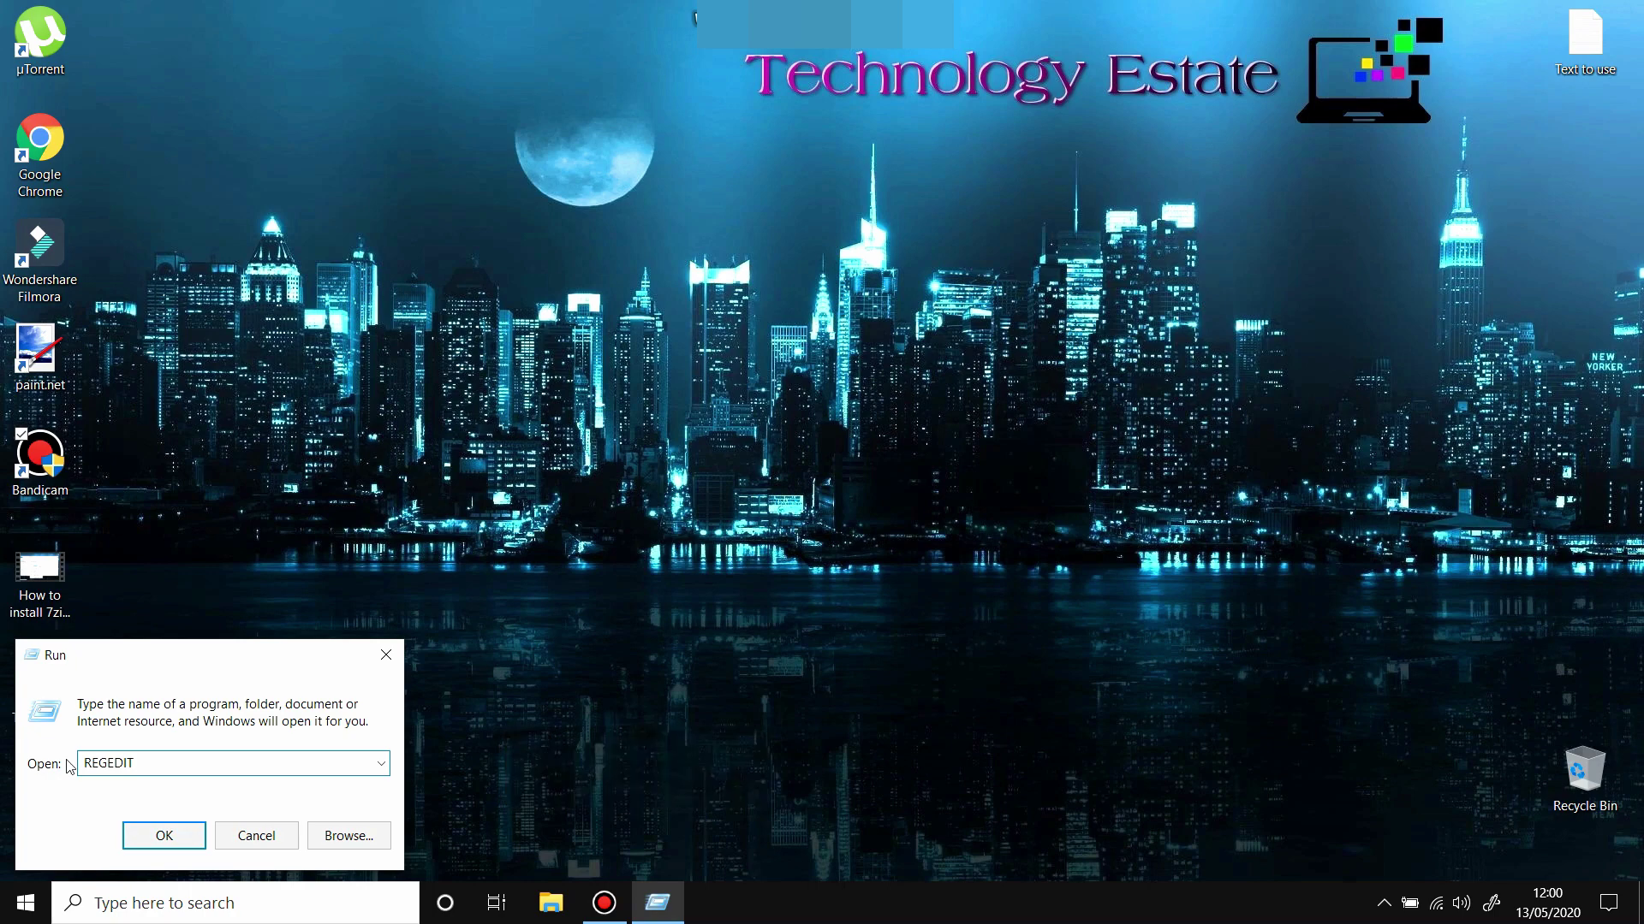
# Step: Run regedit to launch Registry Editor with the top-level hives listed
pyautogui.click(163, 842)
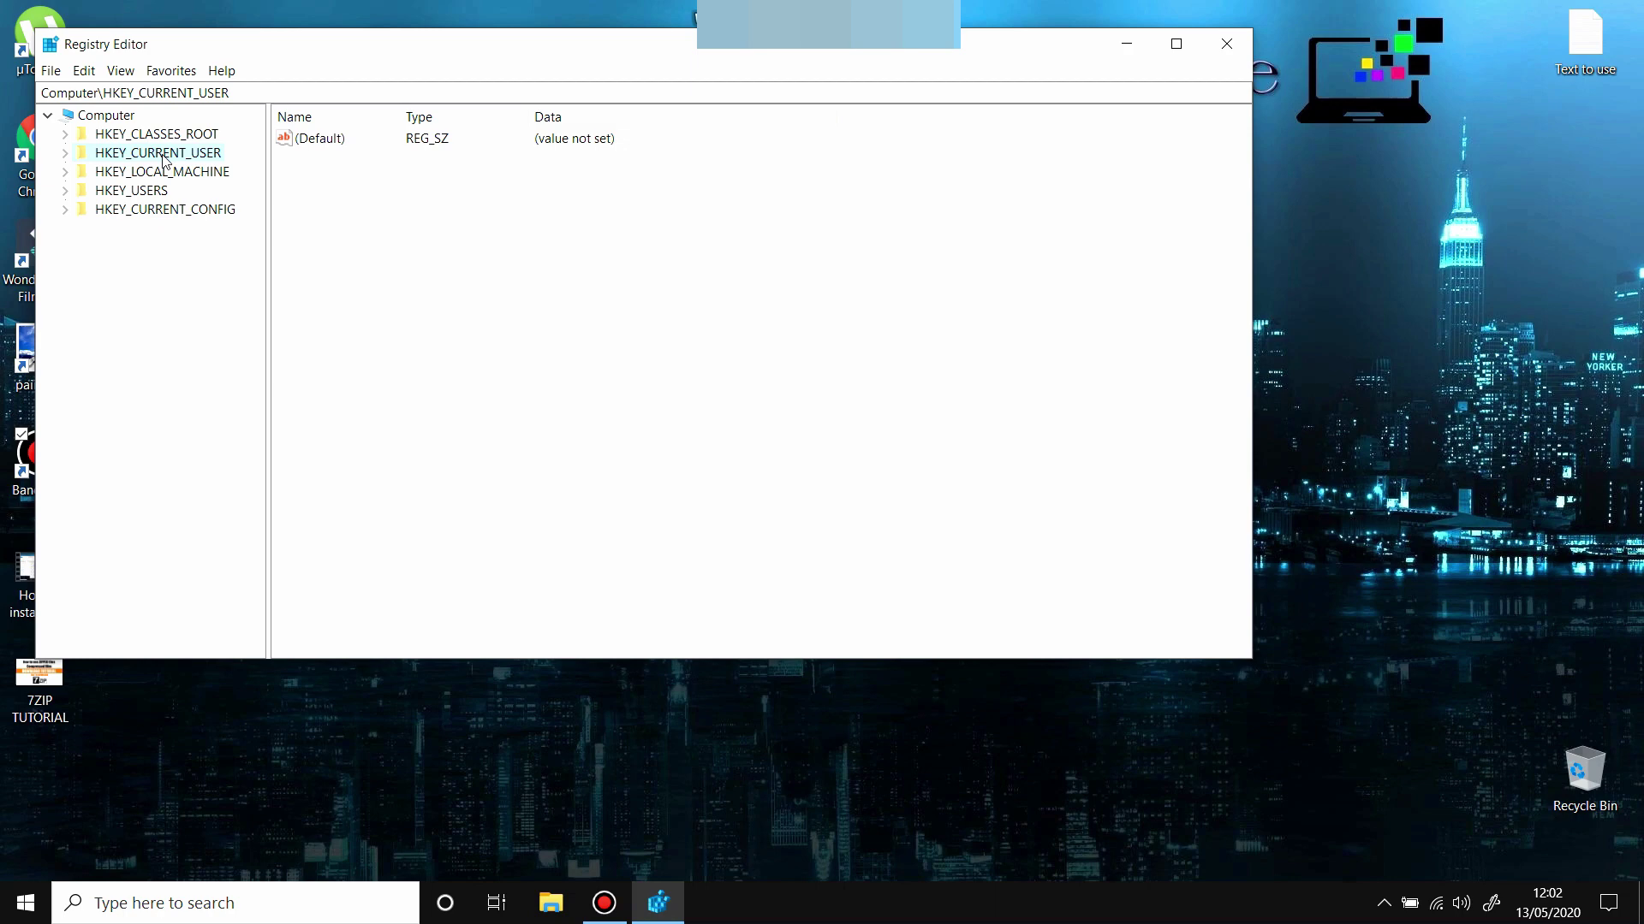
# Step: Expand HKEY_CURRENT_USER > Software > Microsoft > Wisp in the registry tree
pyautogui.doubleClick(163, 159)
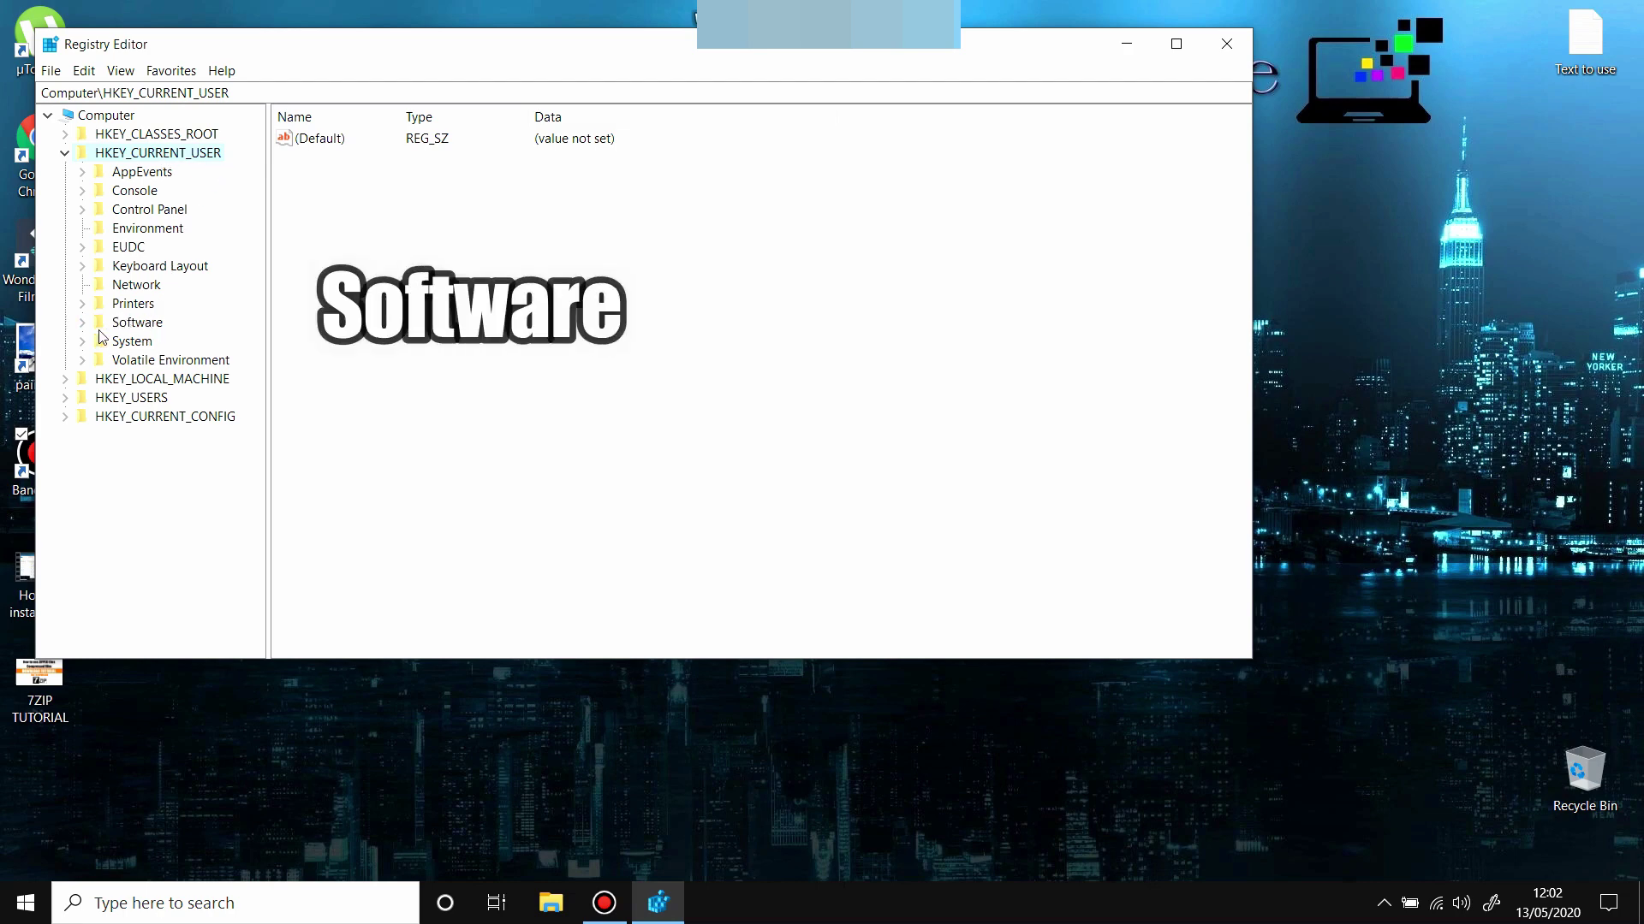
pyautogui.click(134, 327)
pyautogui.doubleClick(134, 327)
pyautogui.moveTo(250, 274); pyautogui.dragTo(265, 452)
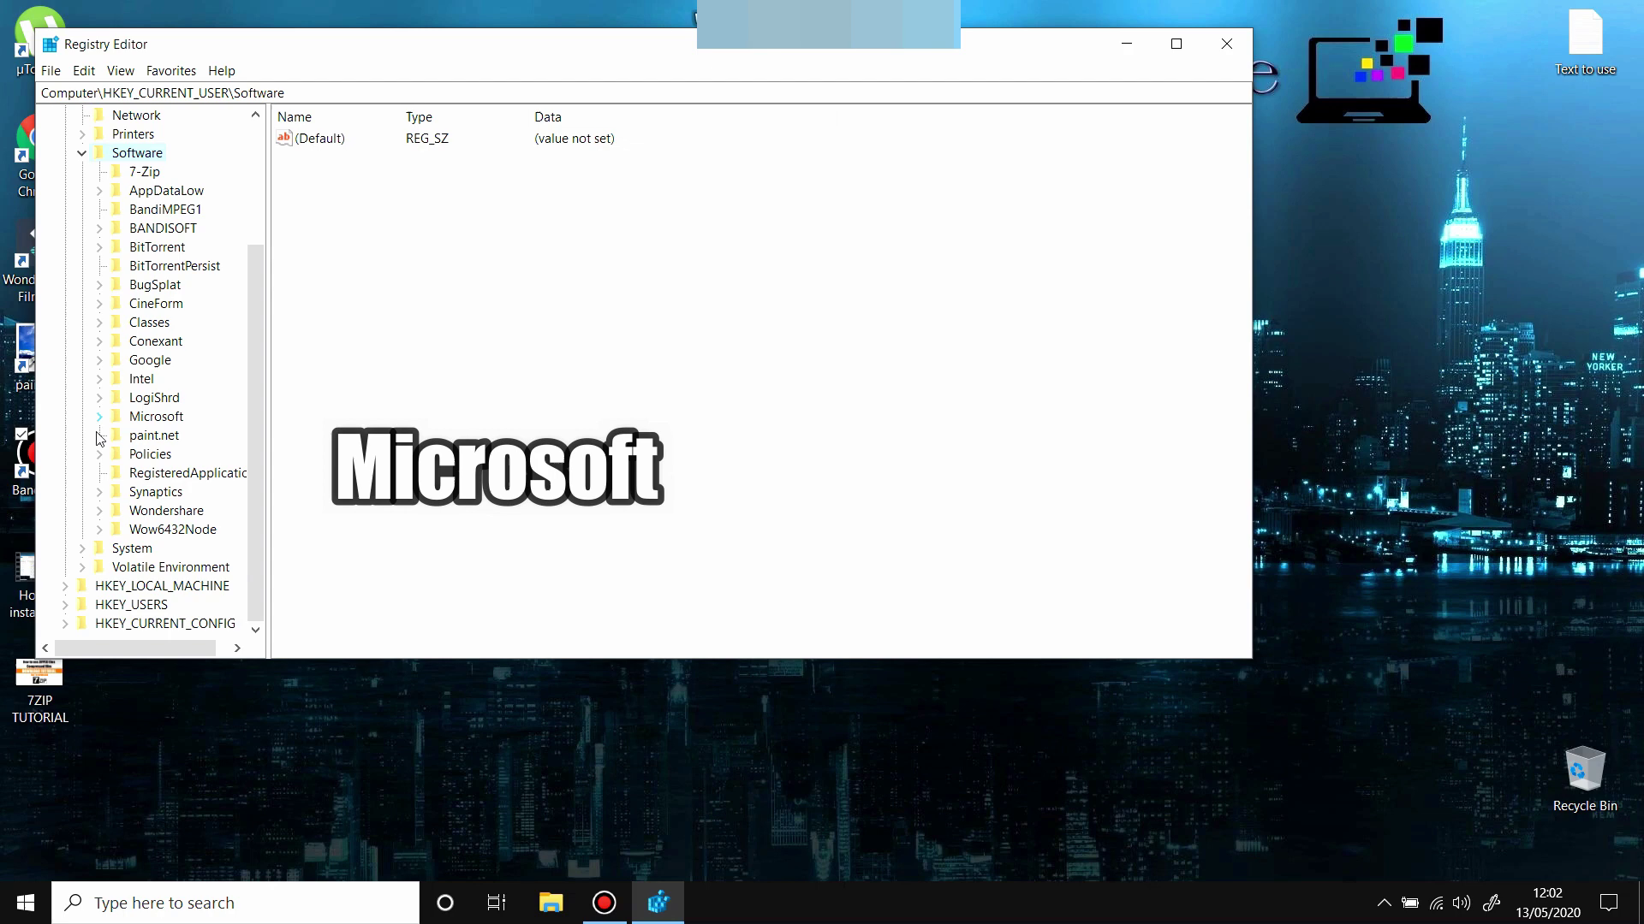
pyautogui.doubleClick(151, 417)
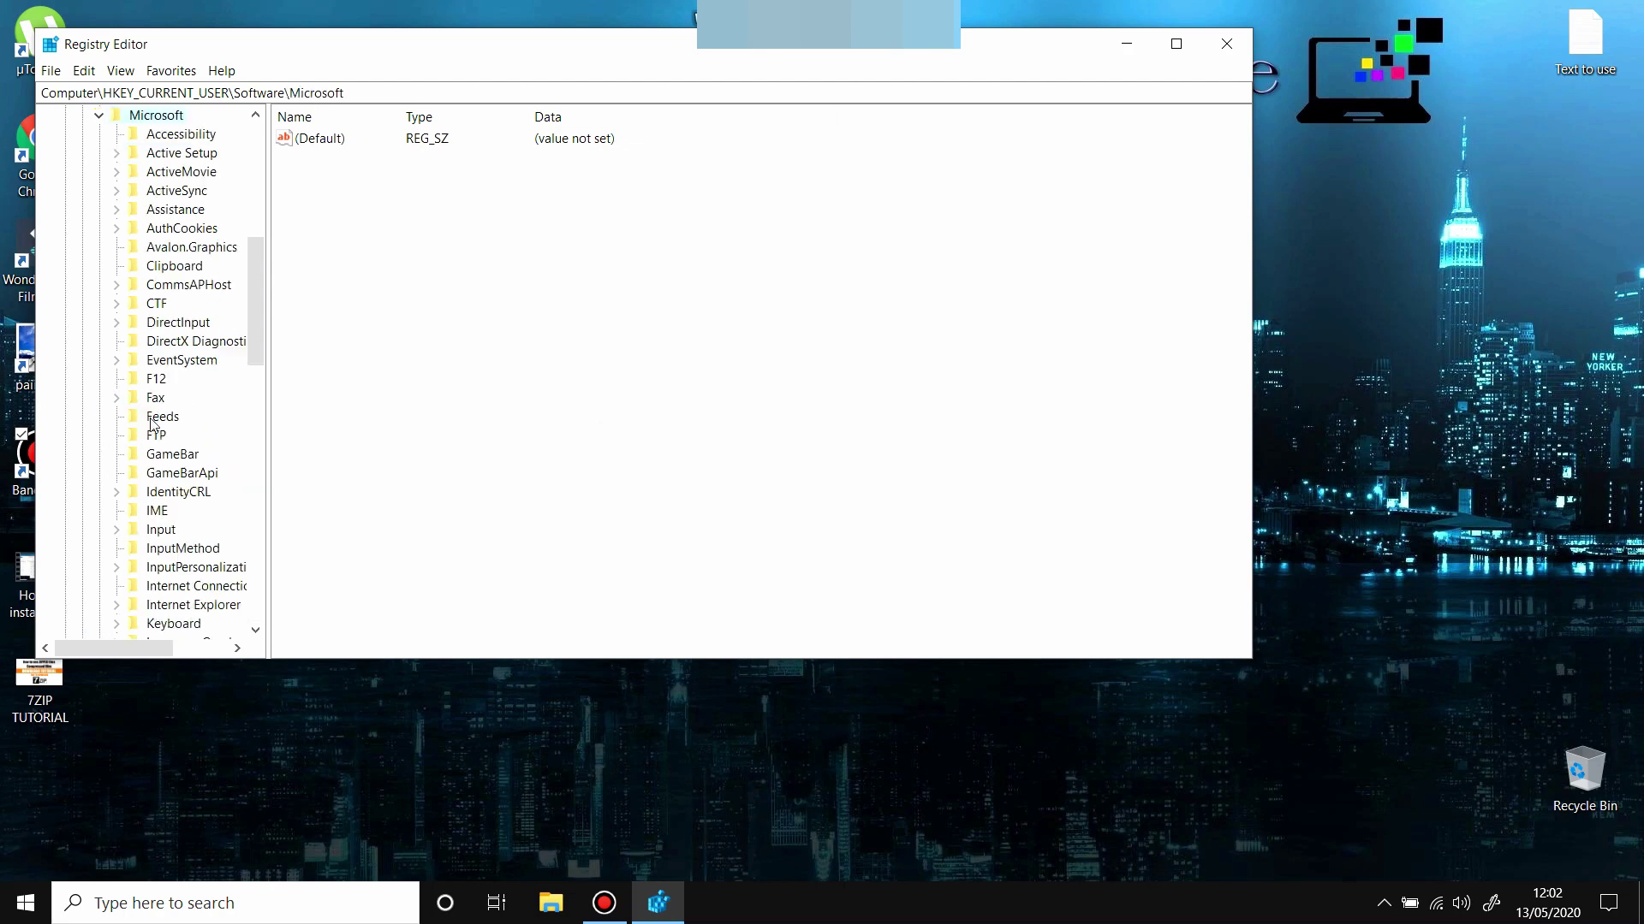
pyautogui.moveTo(258, 311); pyautogui.dragTo(268, 536)
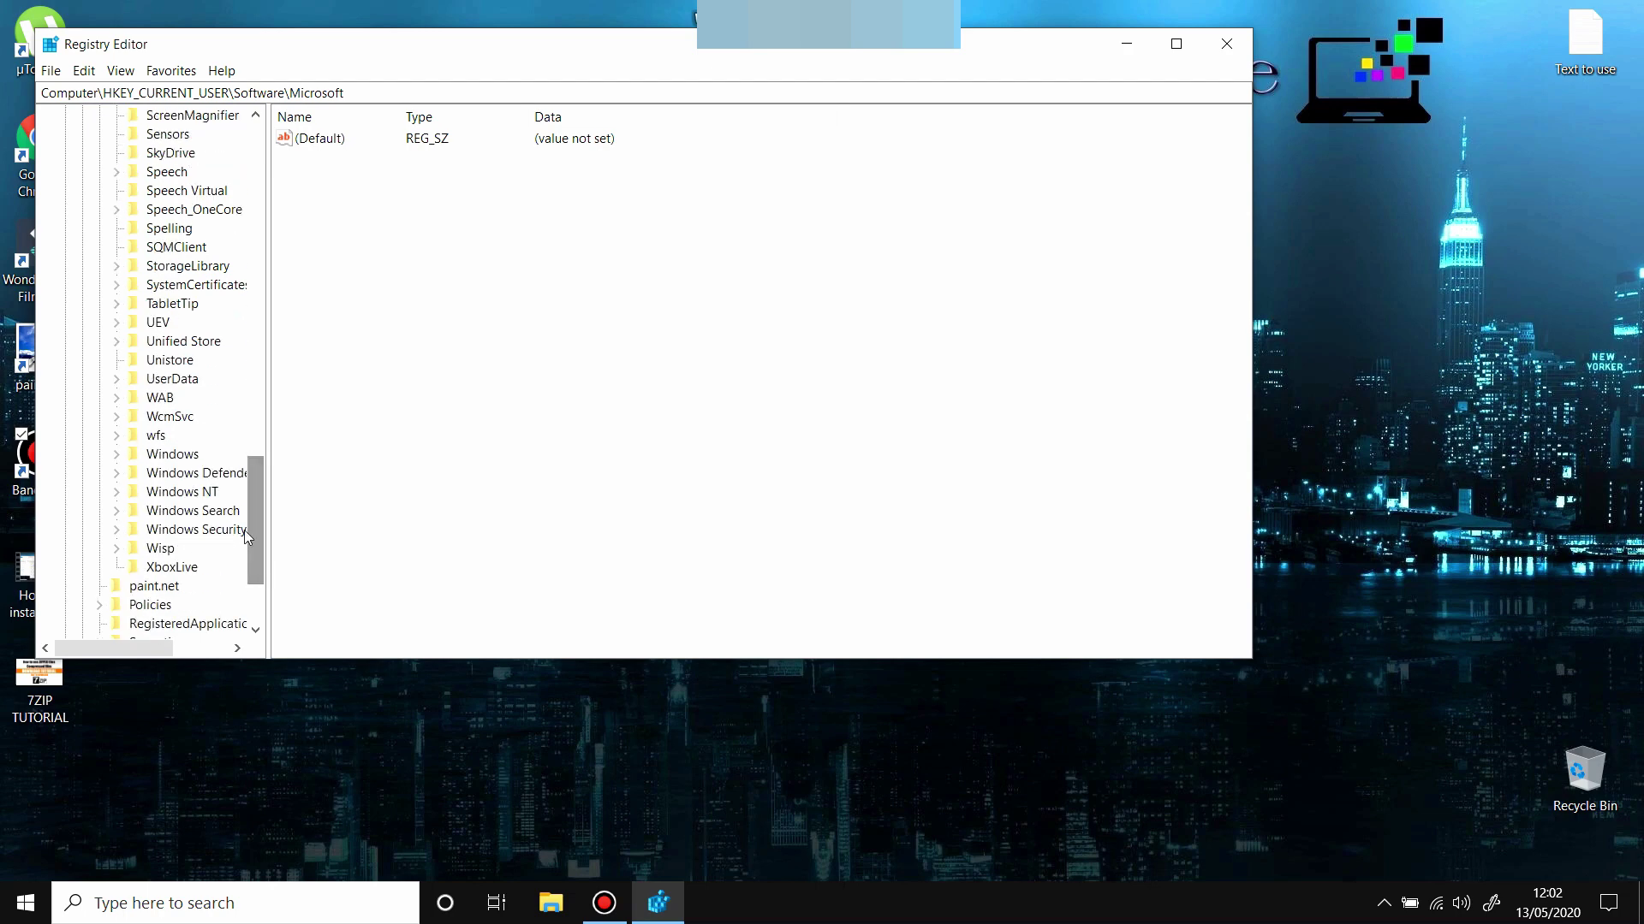
pyautogui.doubleClick(170, 553)
pyautogui.moveTo(257, 500); pyautogui.dragTo(245, 527)
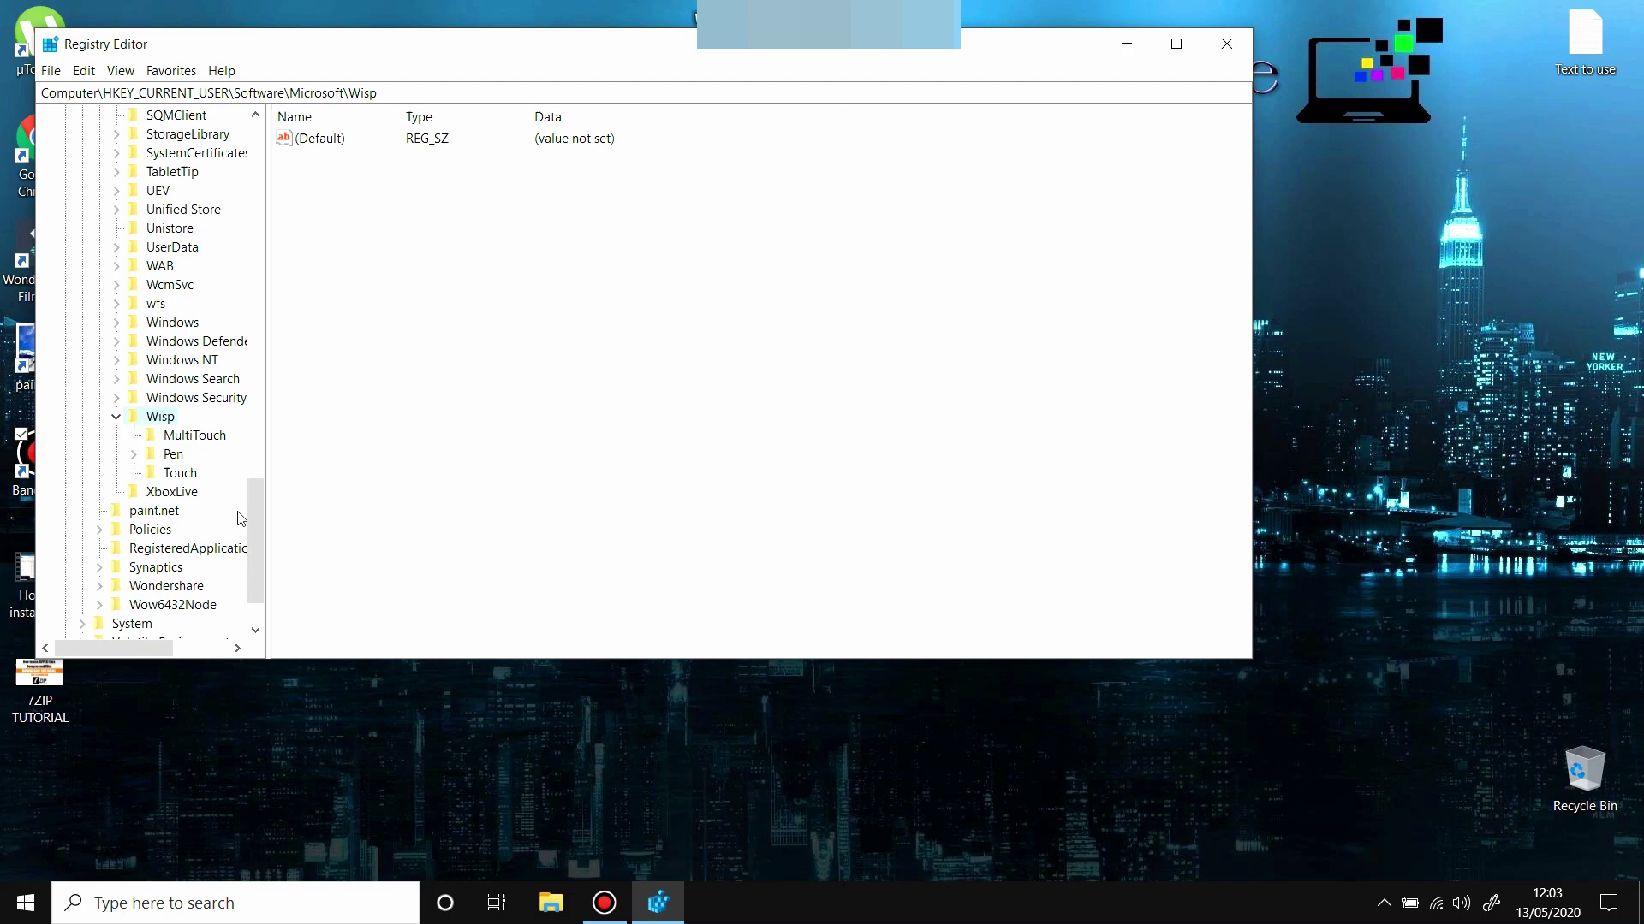
# Step: Create a DWORD (32-bit) value named TtouchGate in the Touch key
pyautogui.click(181, 475)
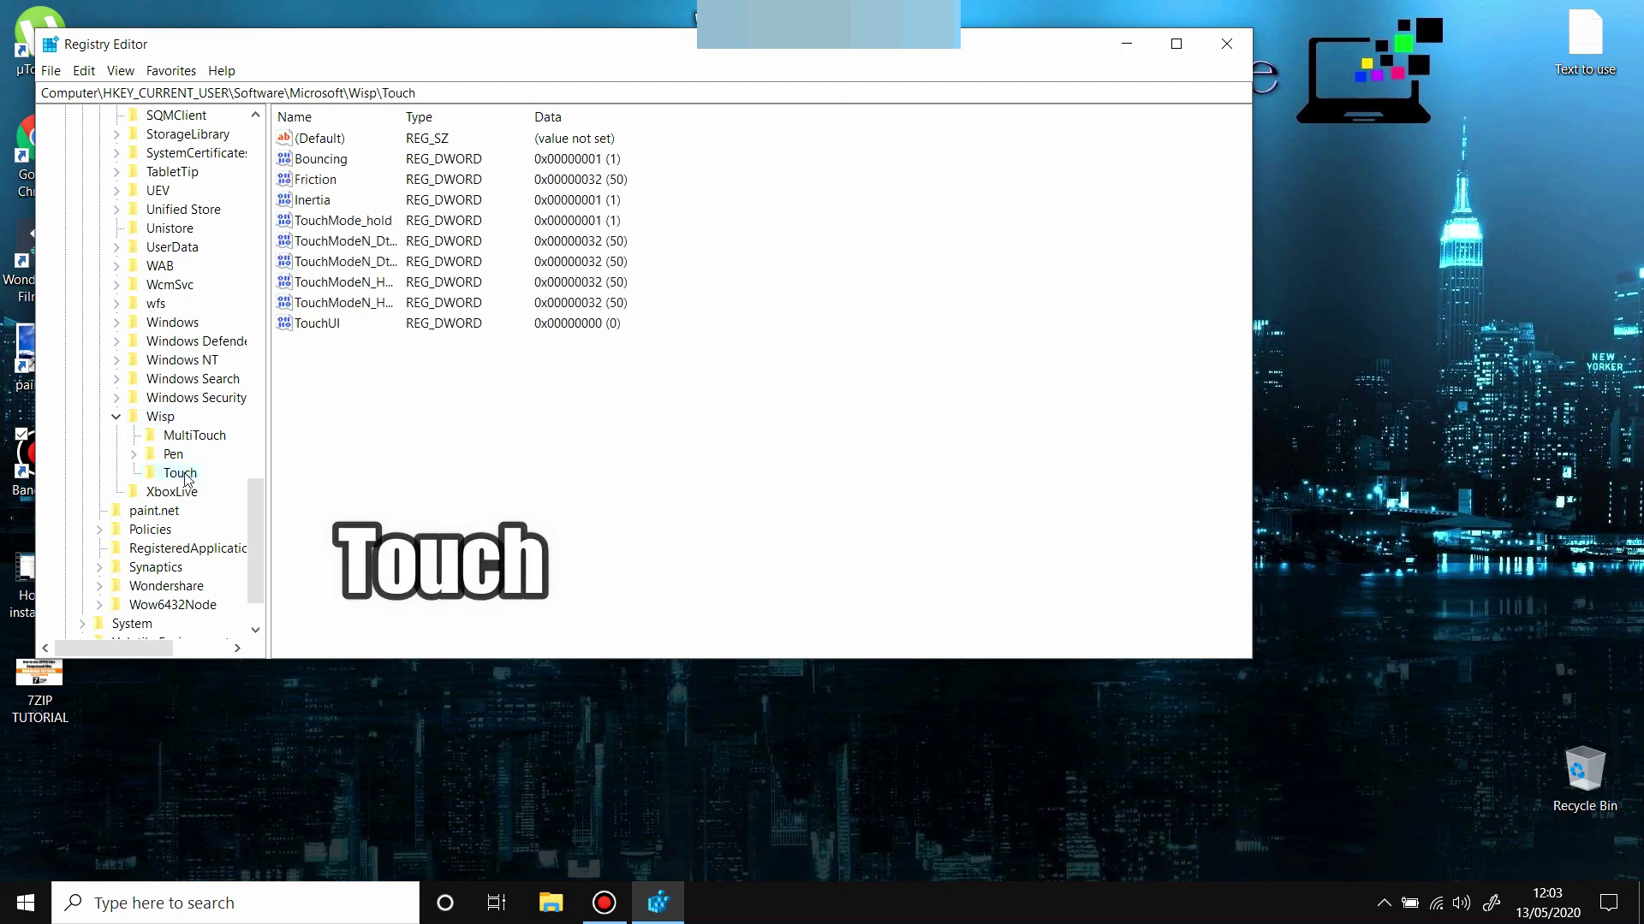
pyautogui.rightClick(363, 409)
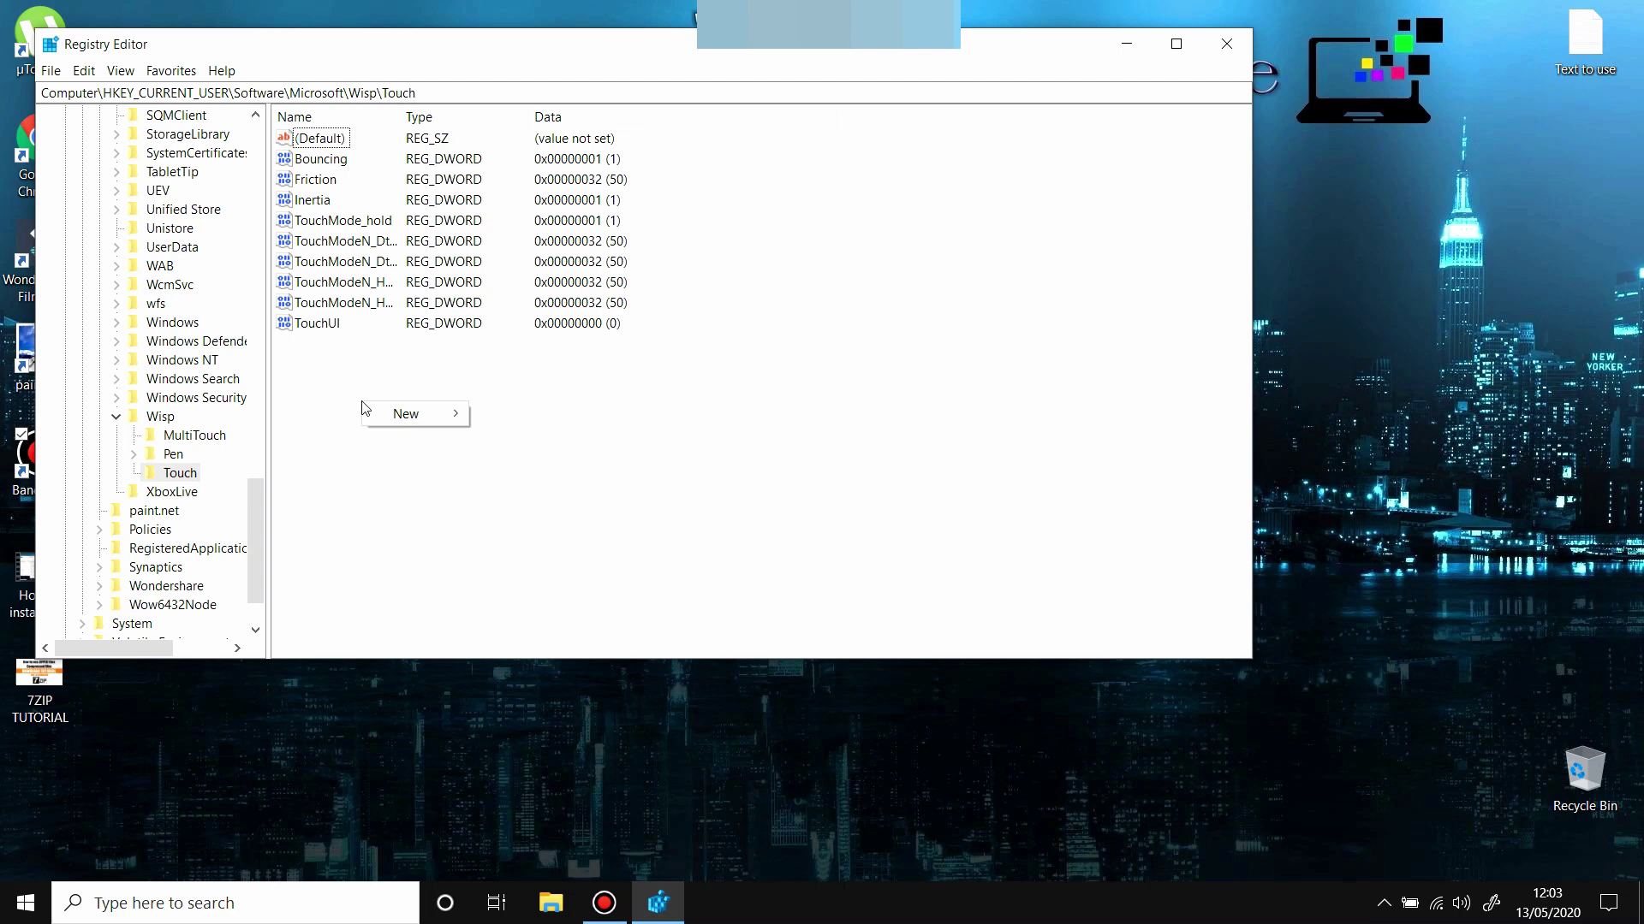
pyautogui.moveTo(418, 413)
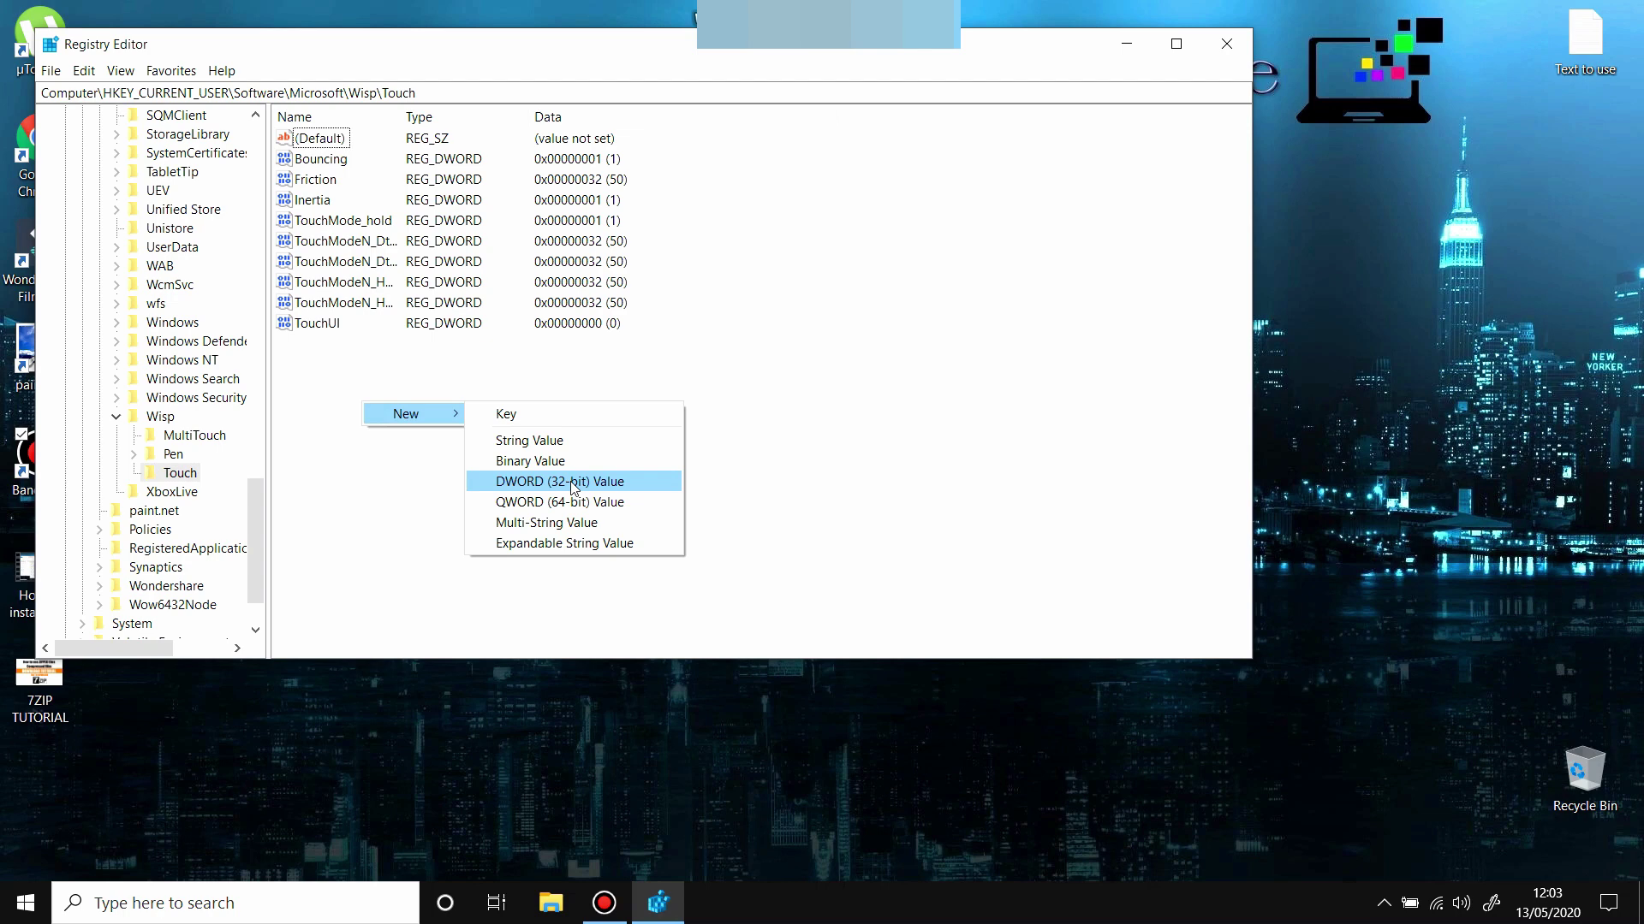
pyautogui.click(573, 482)
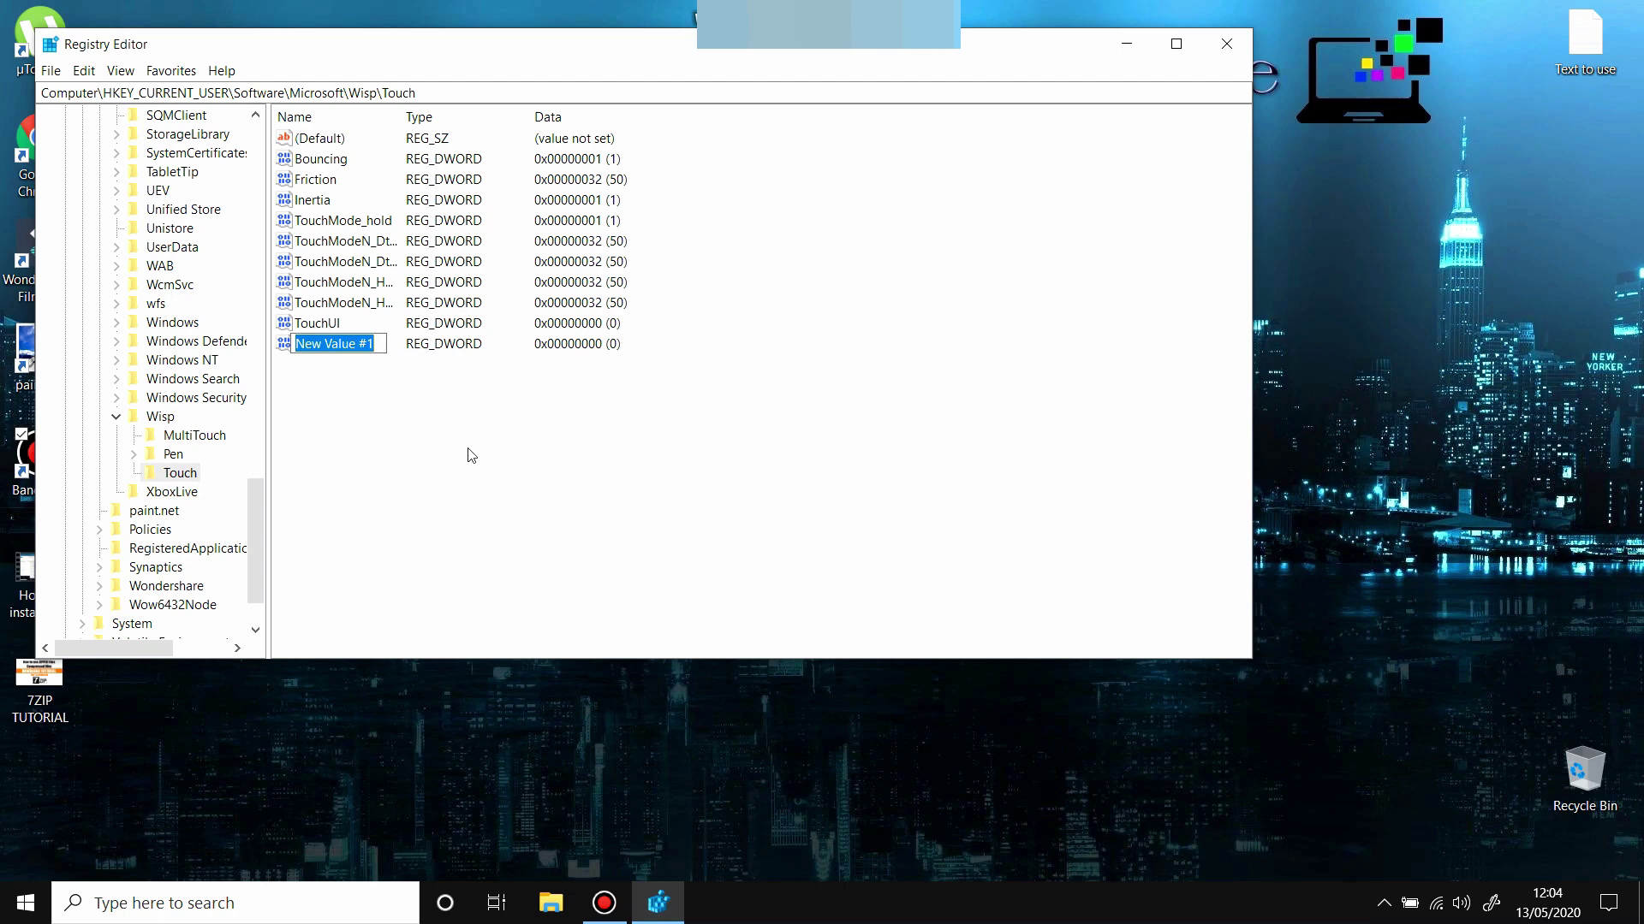
pyautogui.write('TOUCH')
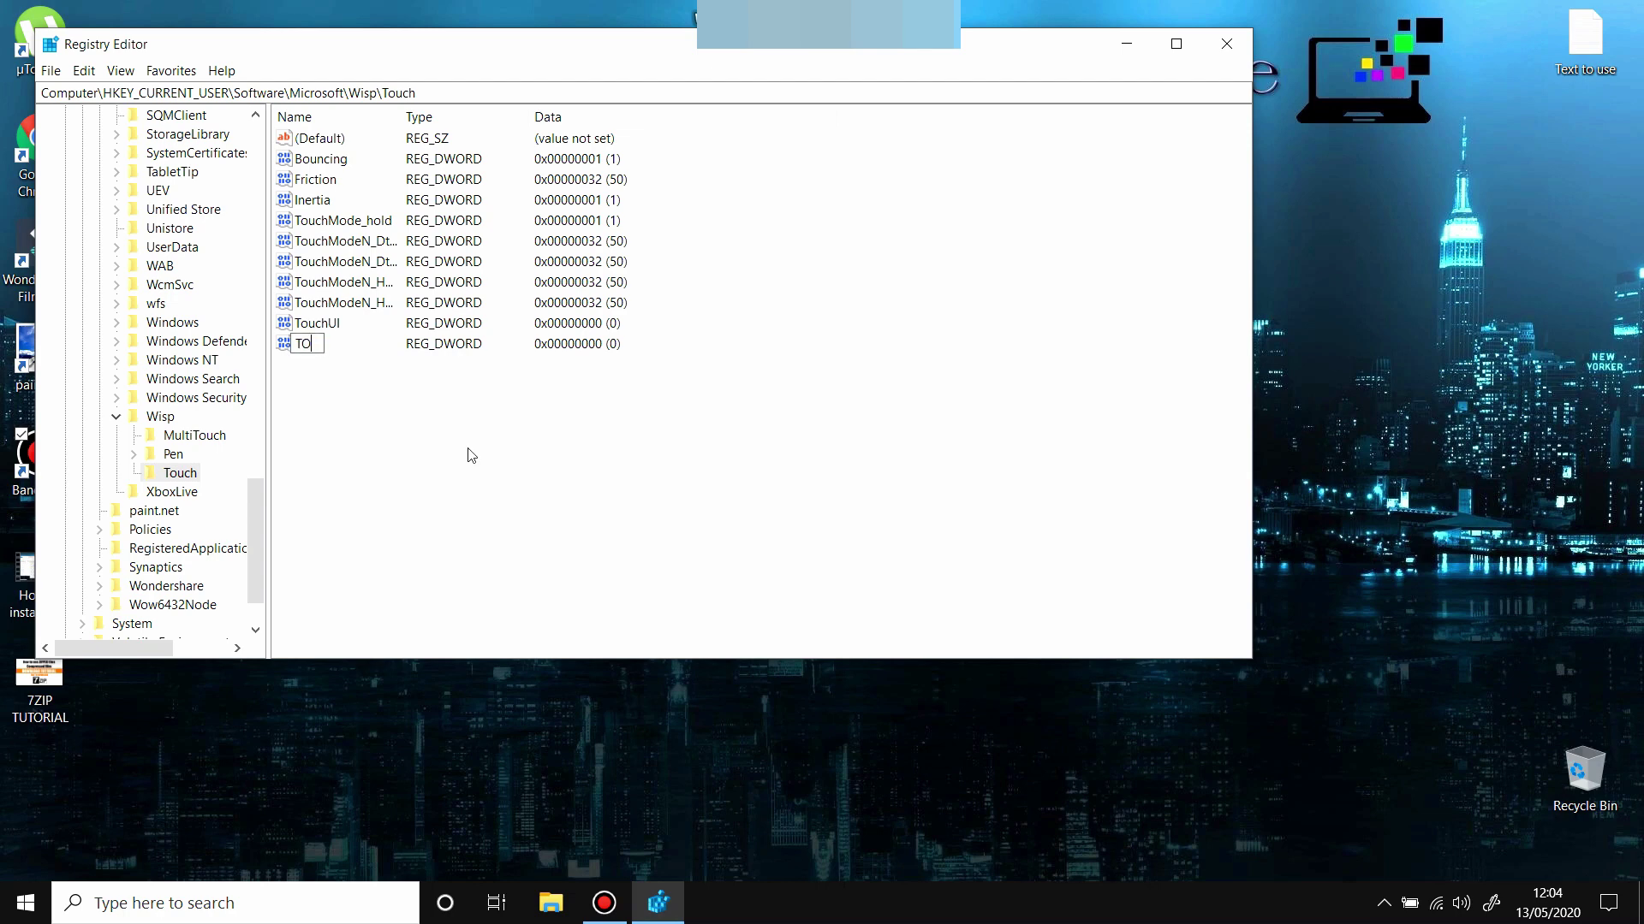
pyautogui.press('BackSpace')
pyautogui.press('BackSpace')
pyautogui.press('BackSpace')
pyautogui.press('BackSpace')
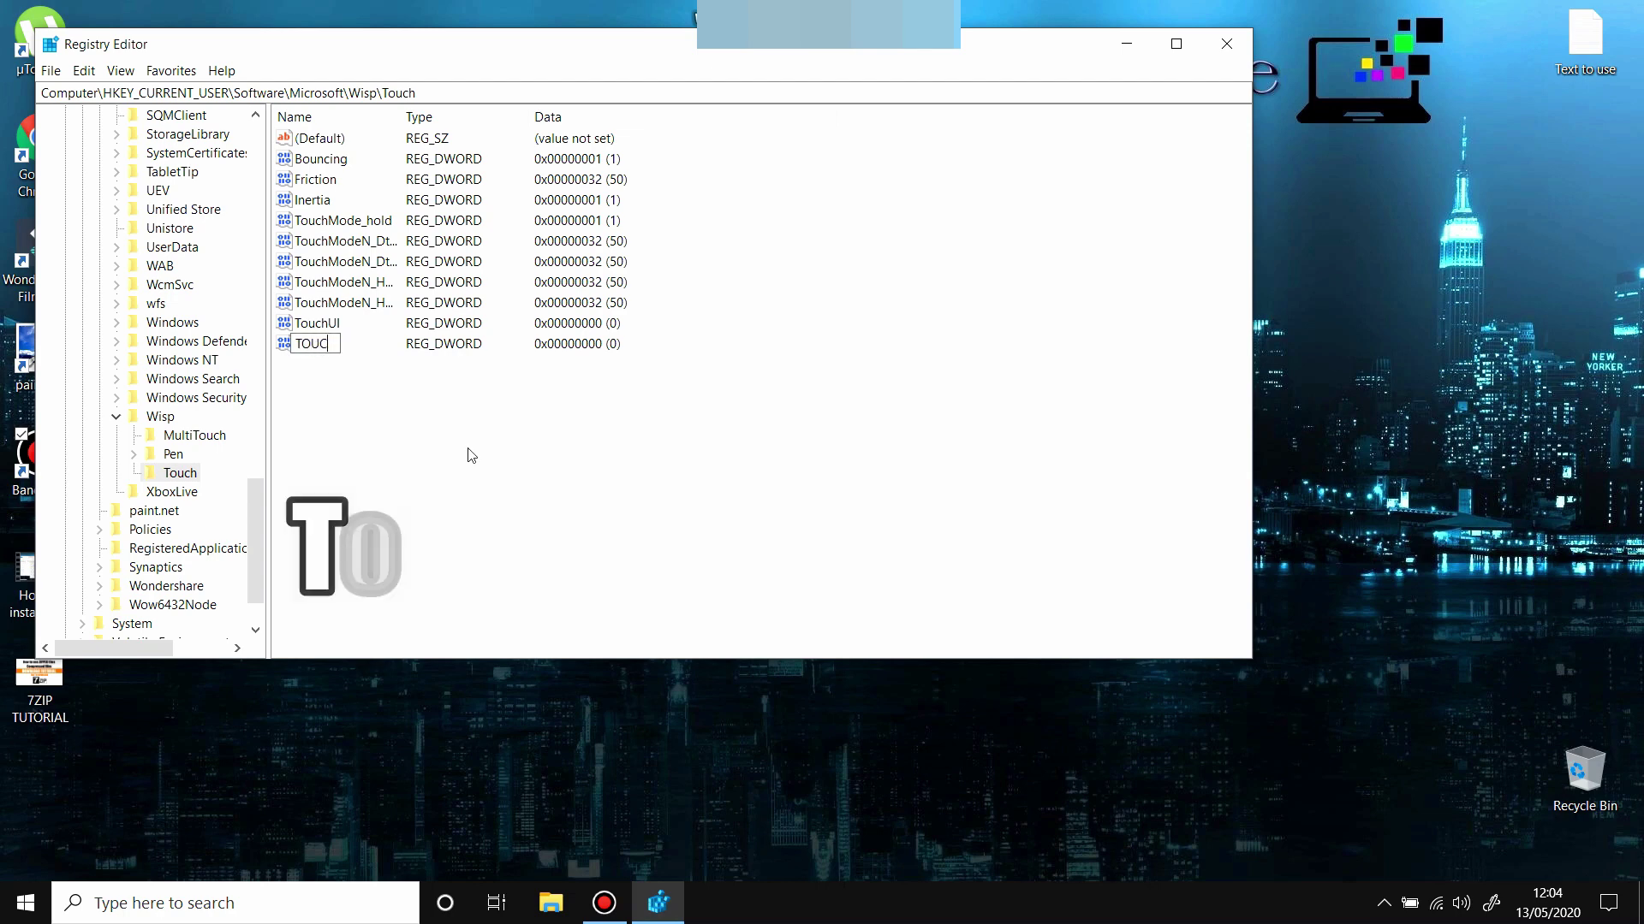
pyautogui.write('to')
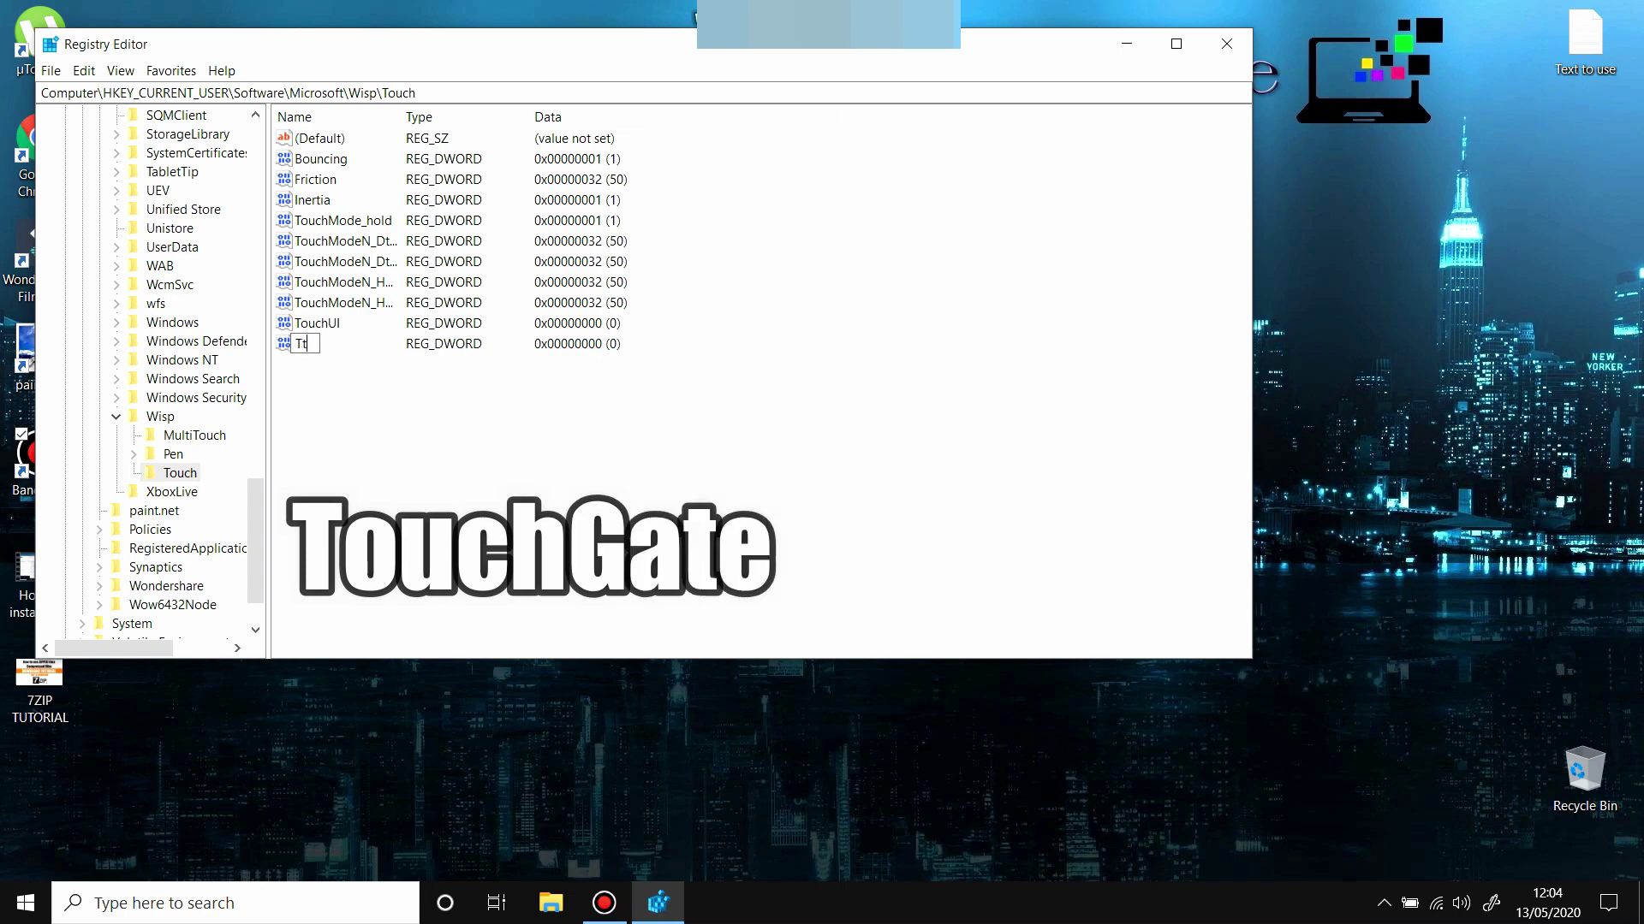
pyautogui.write('hGate')
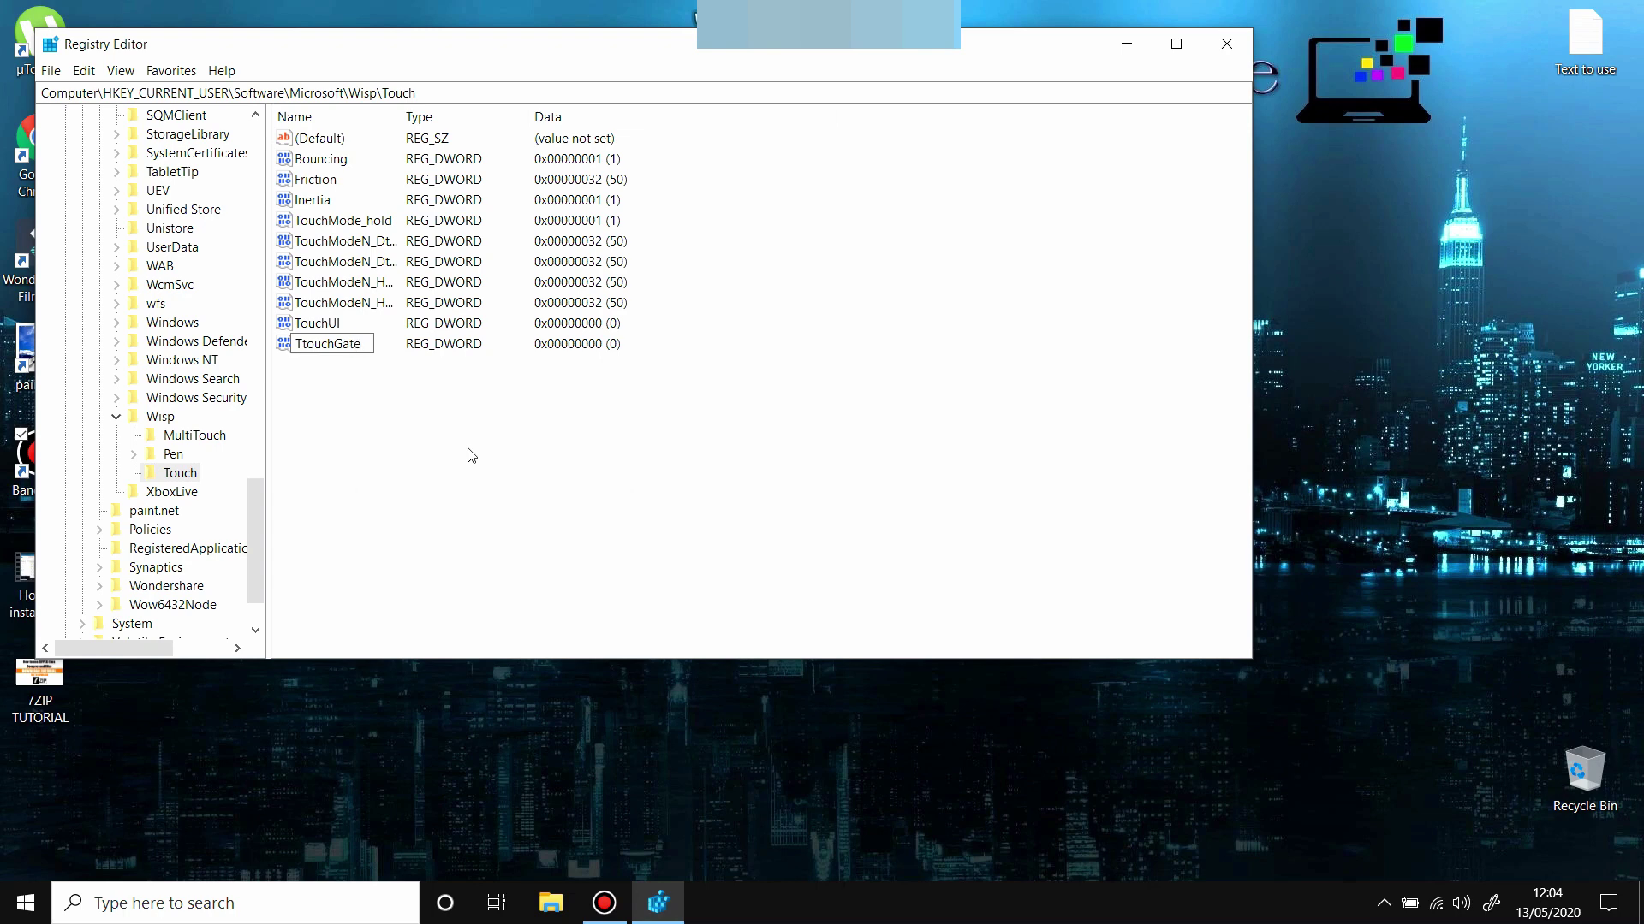
pyautogui.press('Return')
# Step: Open TtouchGate for editing and select its value data 0
pyautogui.doubleClick(342, 345)
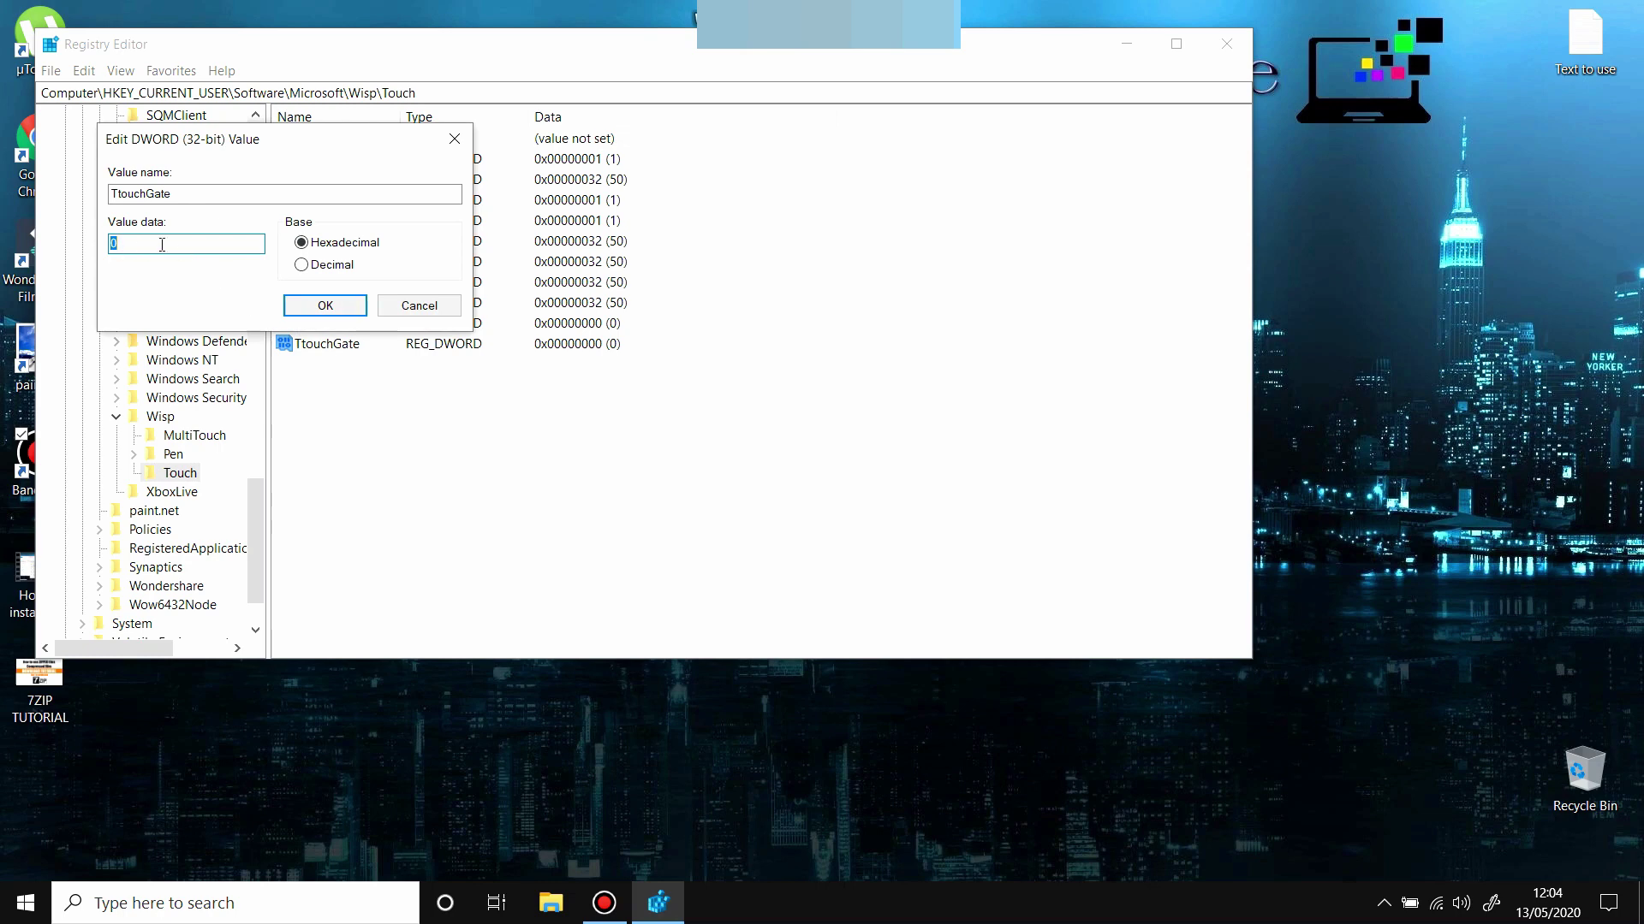
pyautogui.click(125, 243)
pyautogui.doubleClick(112, 244)
# Step: Save TtouchGate with its value data left at 0
pyautogui.click(334, 308)
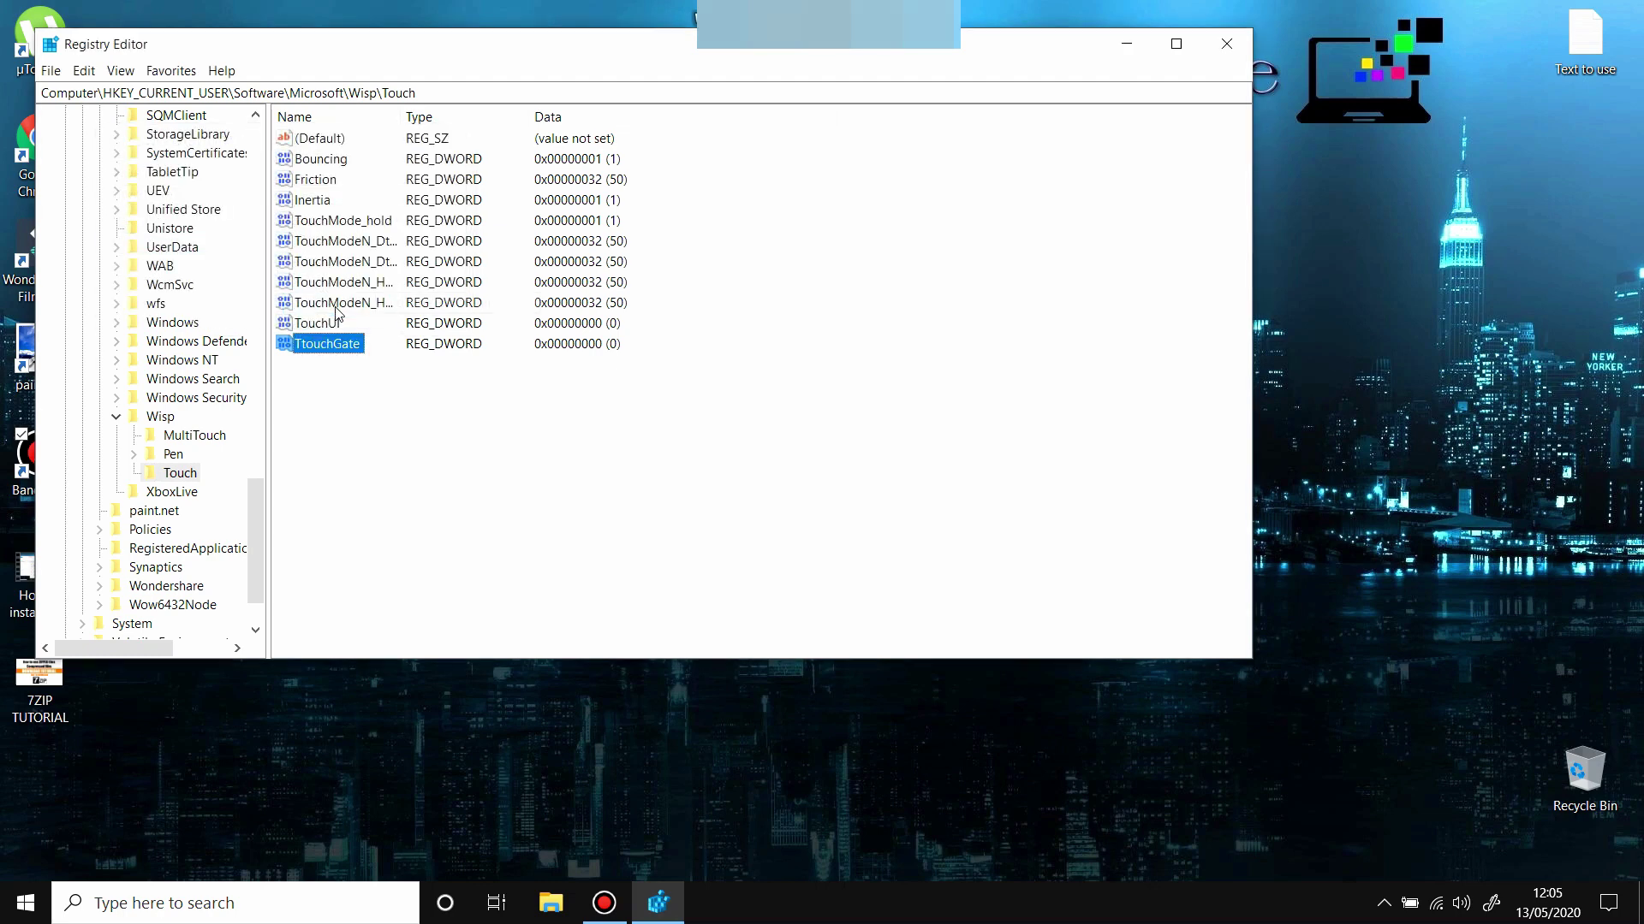
pyautogui.click(1228, 44)
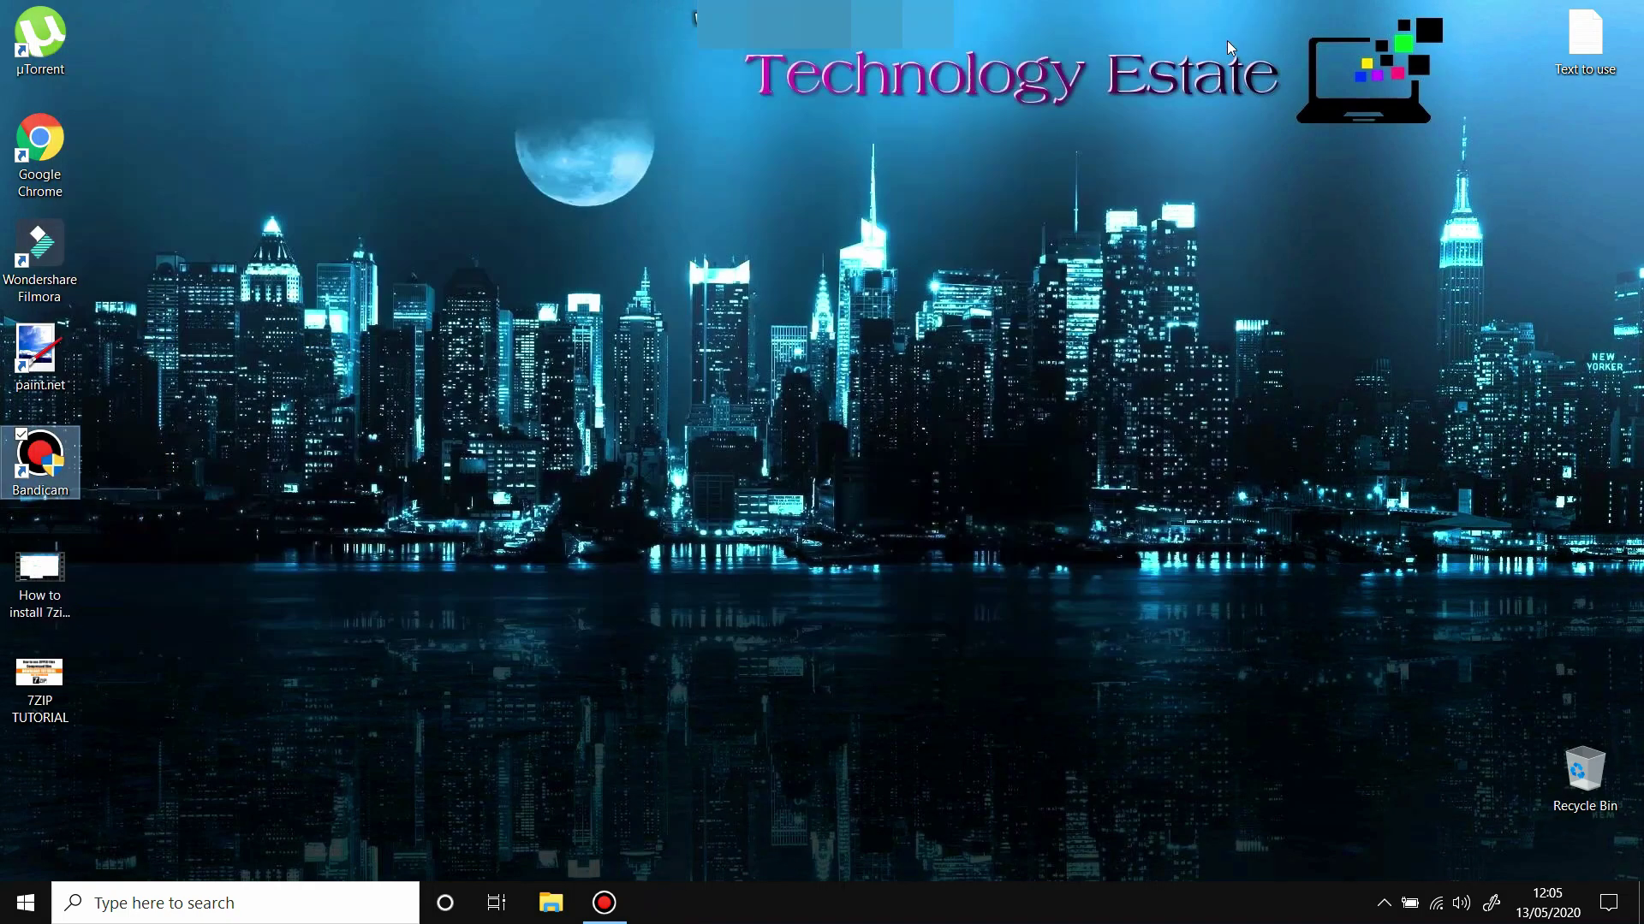
pyautogui.rightClick(582, 269)
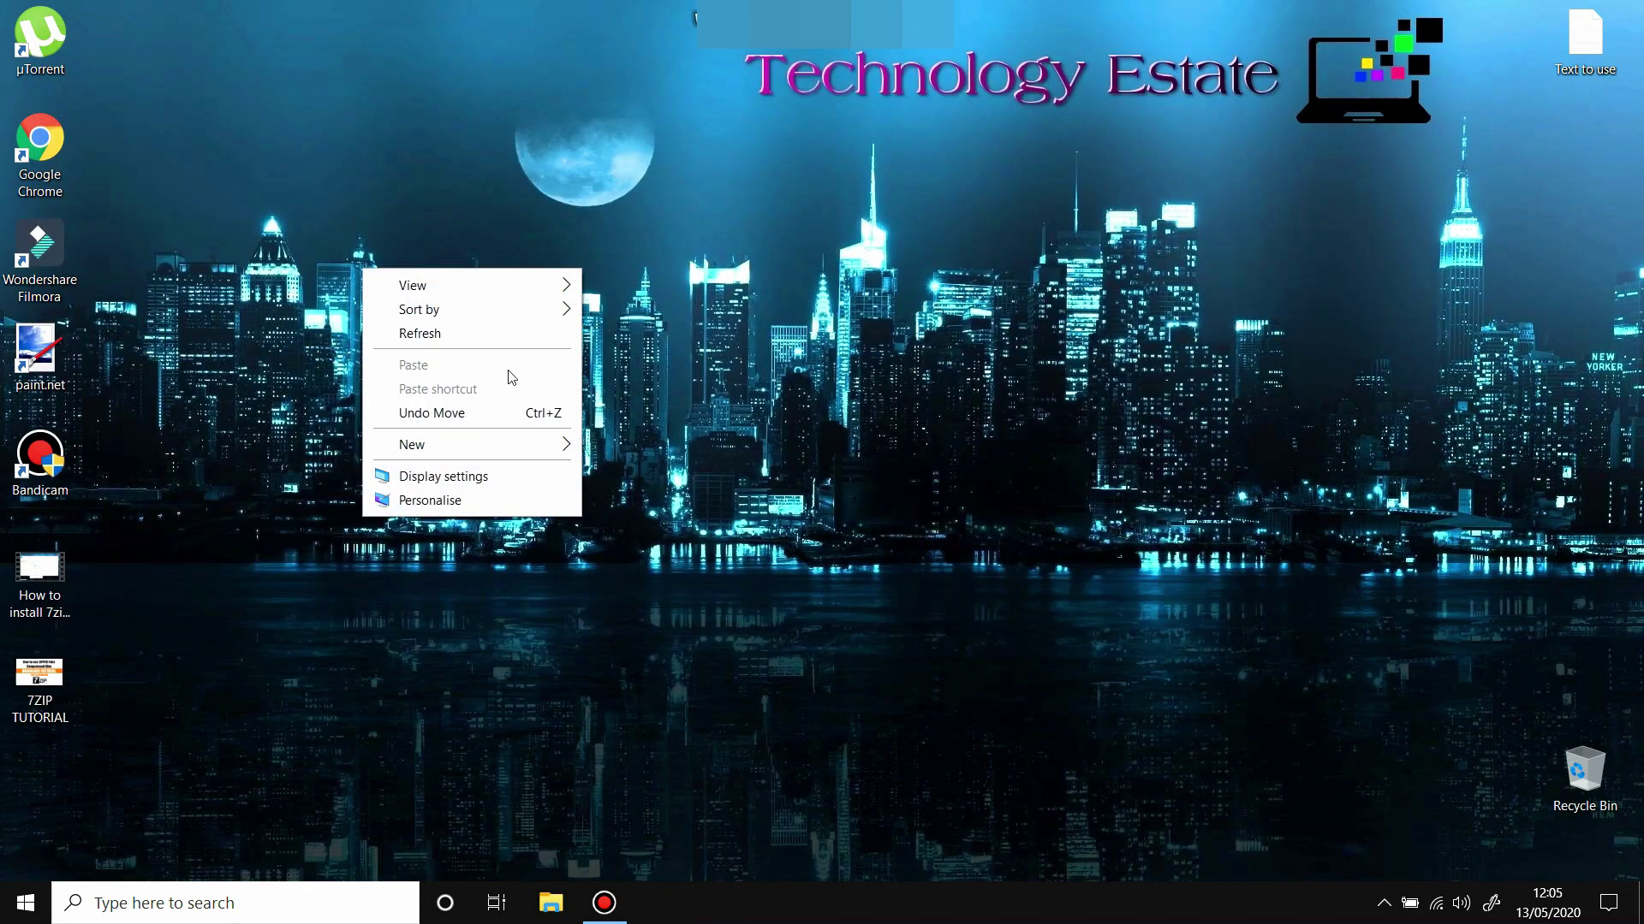
pyautogui.click(488, 333)
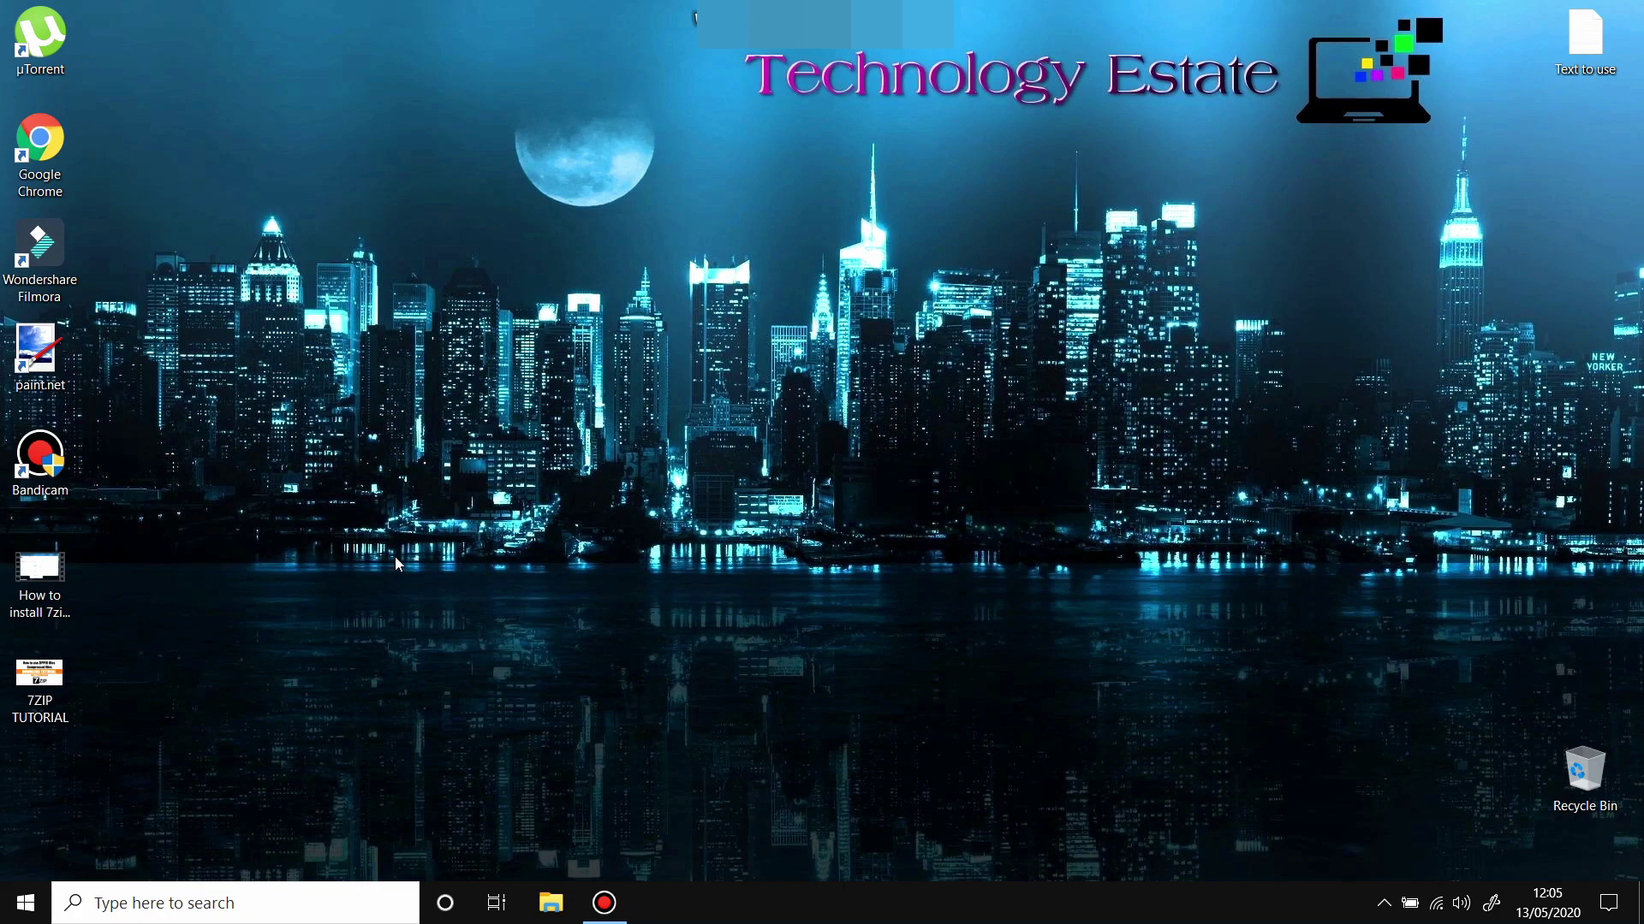
pyautogui.click(25, 903)
pyautogui.click(998, 639)
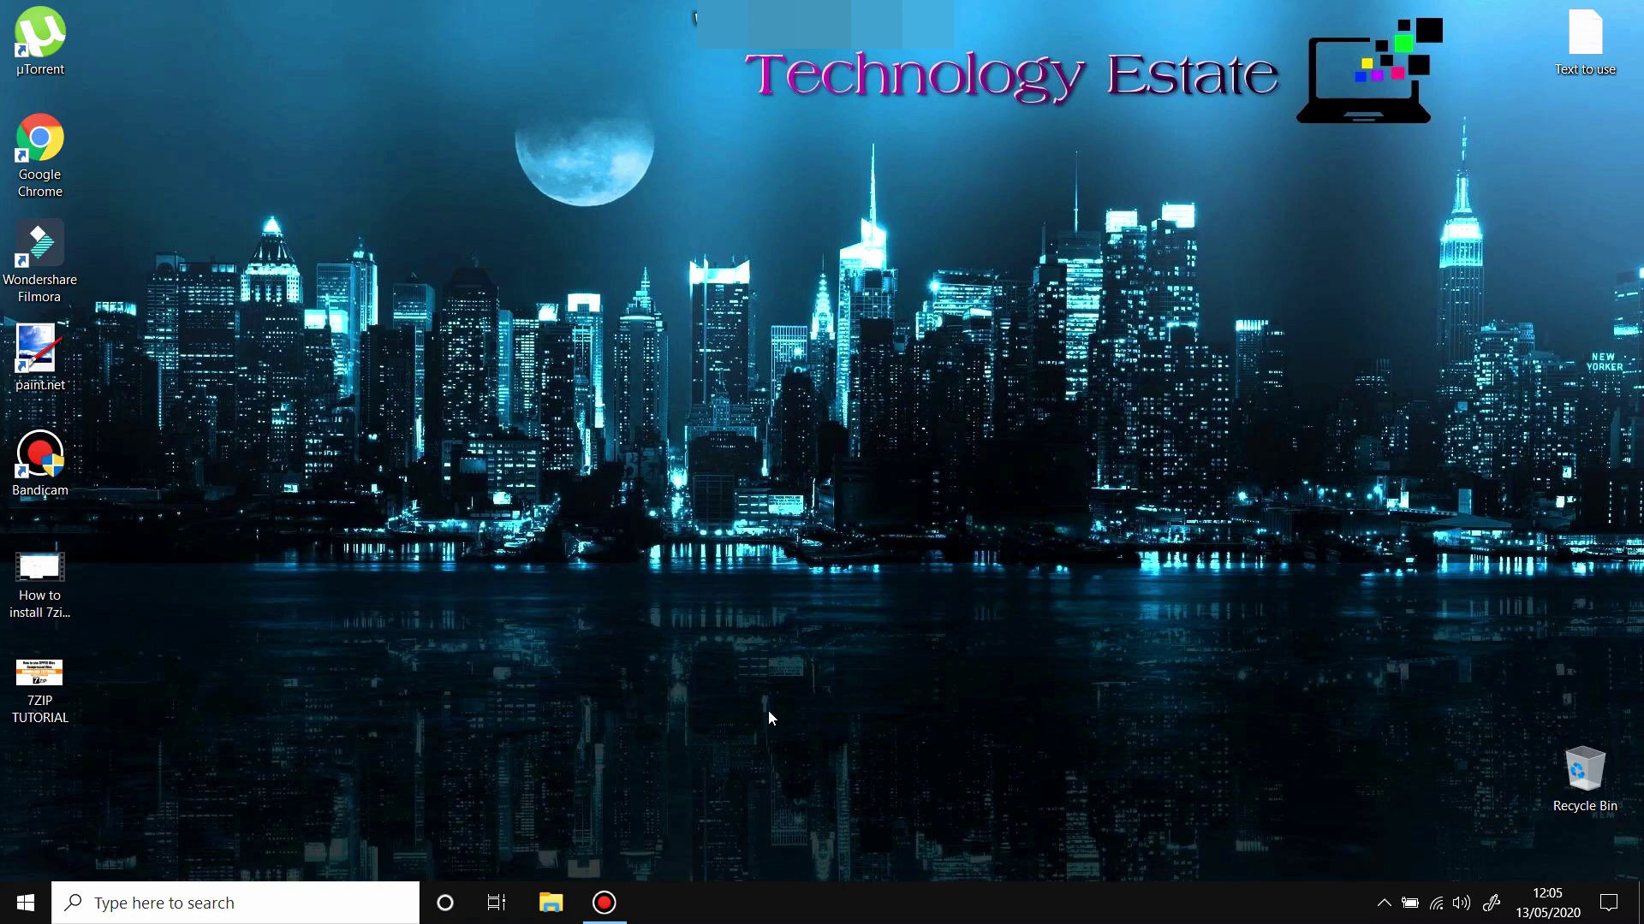